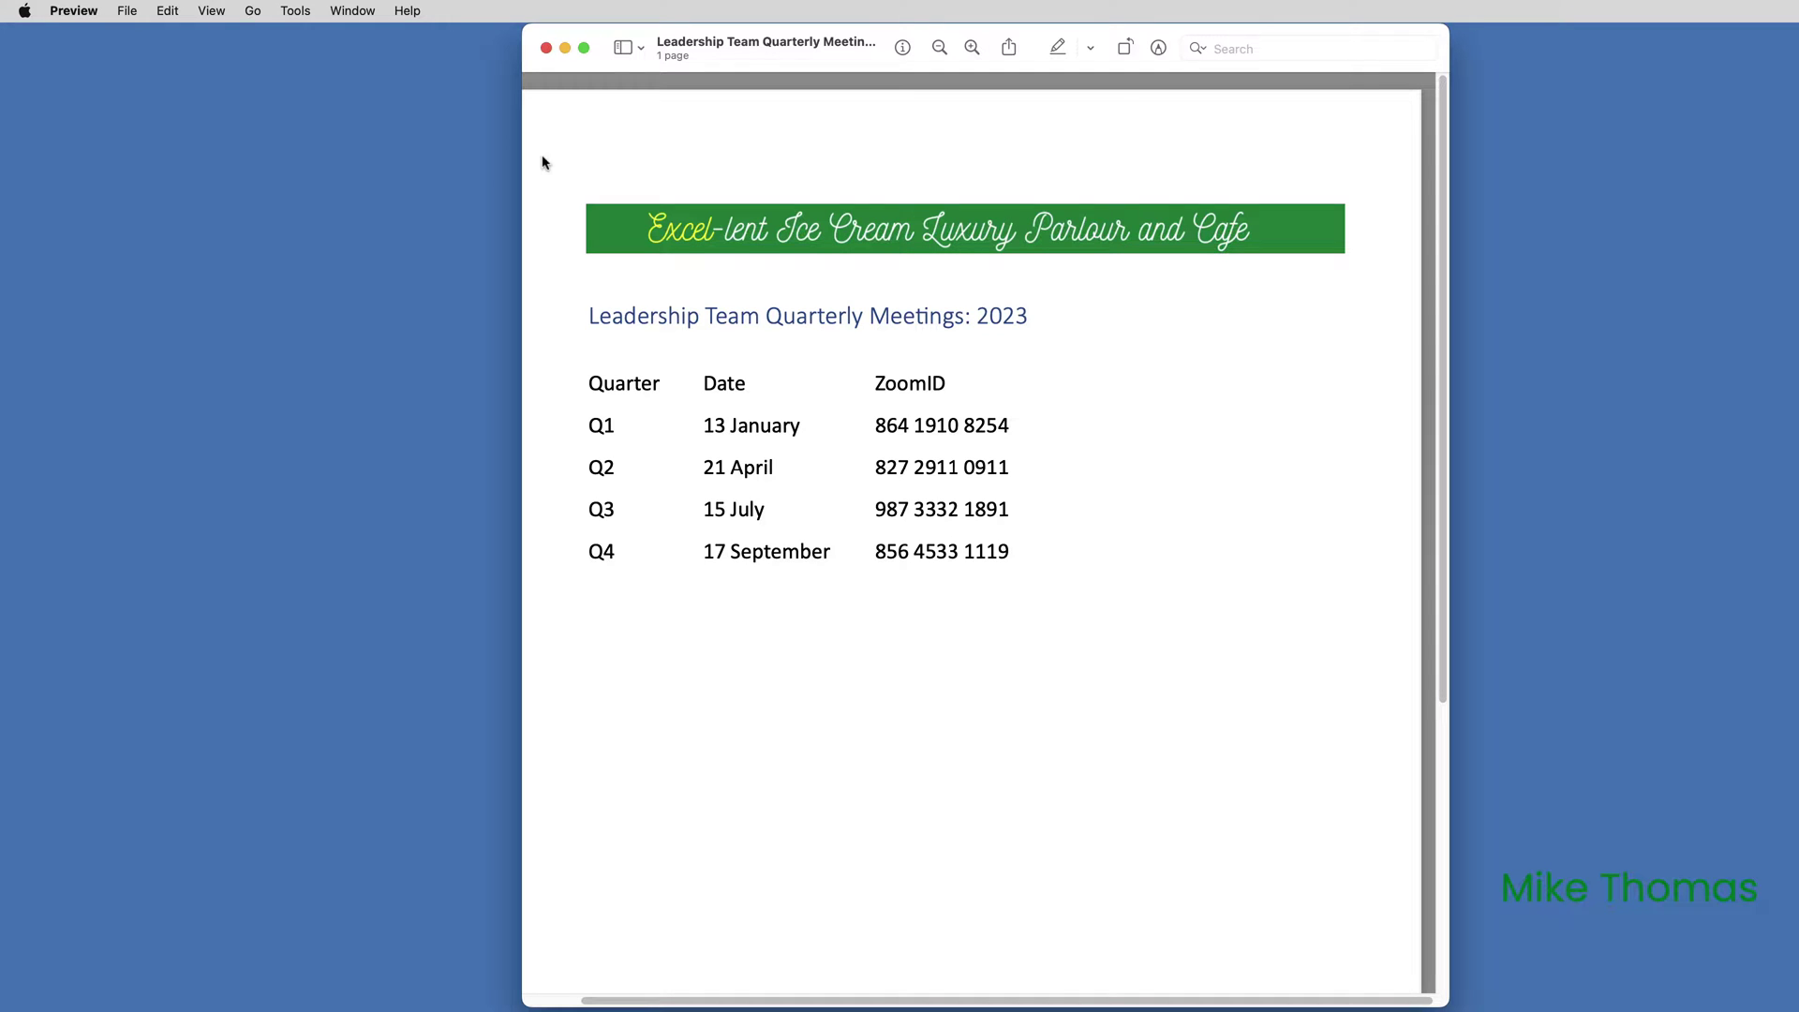
# Export the Leadership Team Quarterly Meetings PDF to the Desktop as a PNG image
pyautogui.click(122, 12)
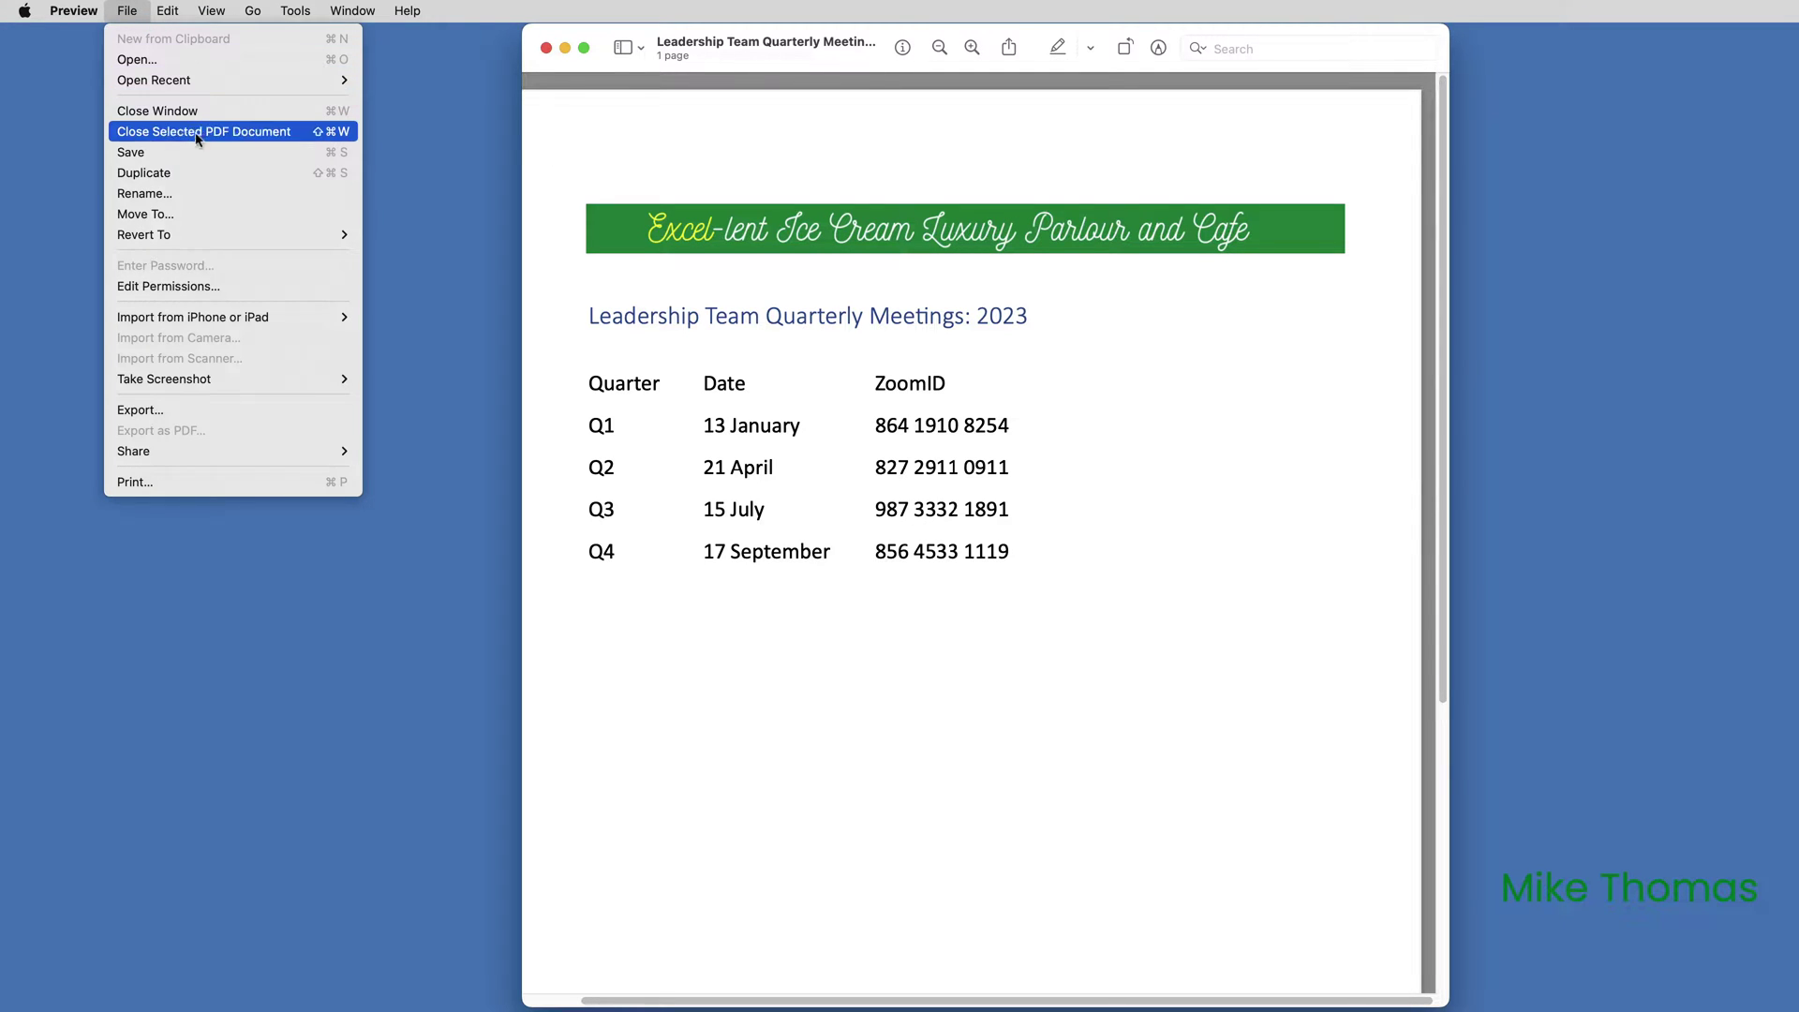
pyautogui.click(170, 412)
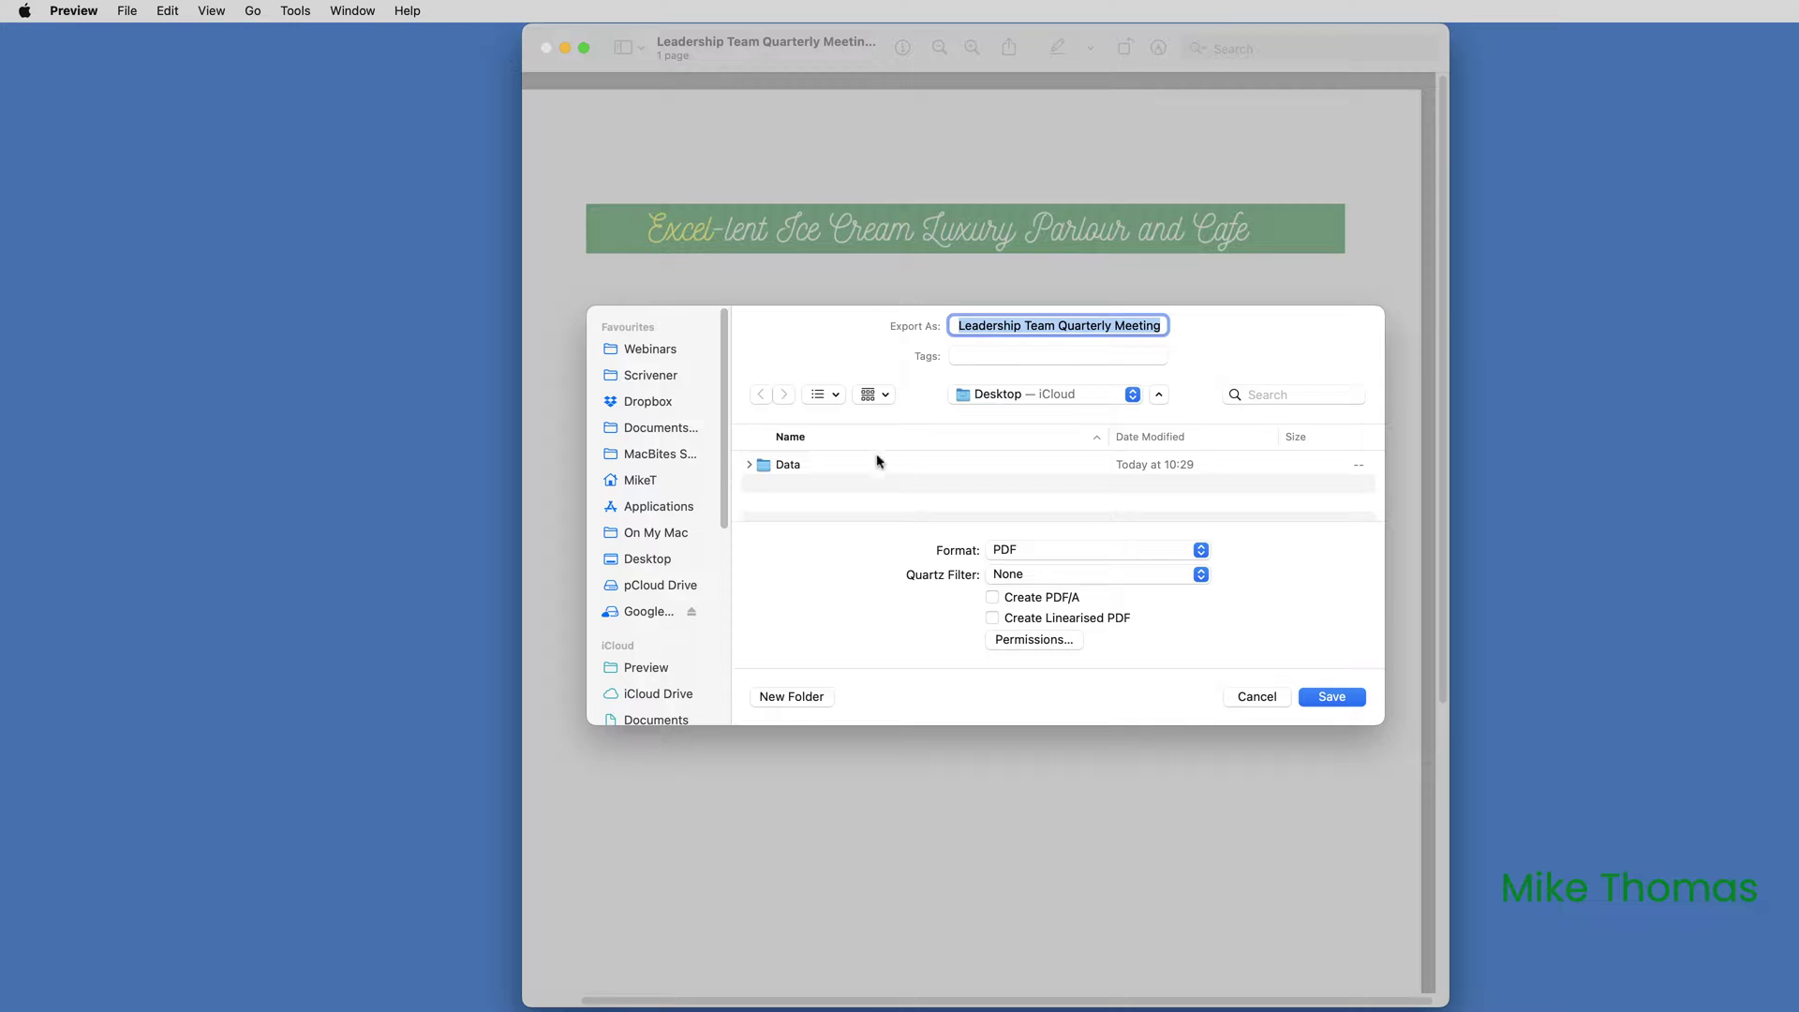
pyautogui.click(1051, 552)
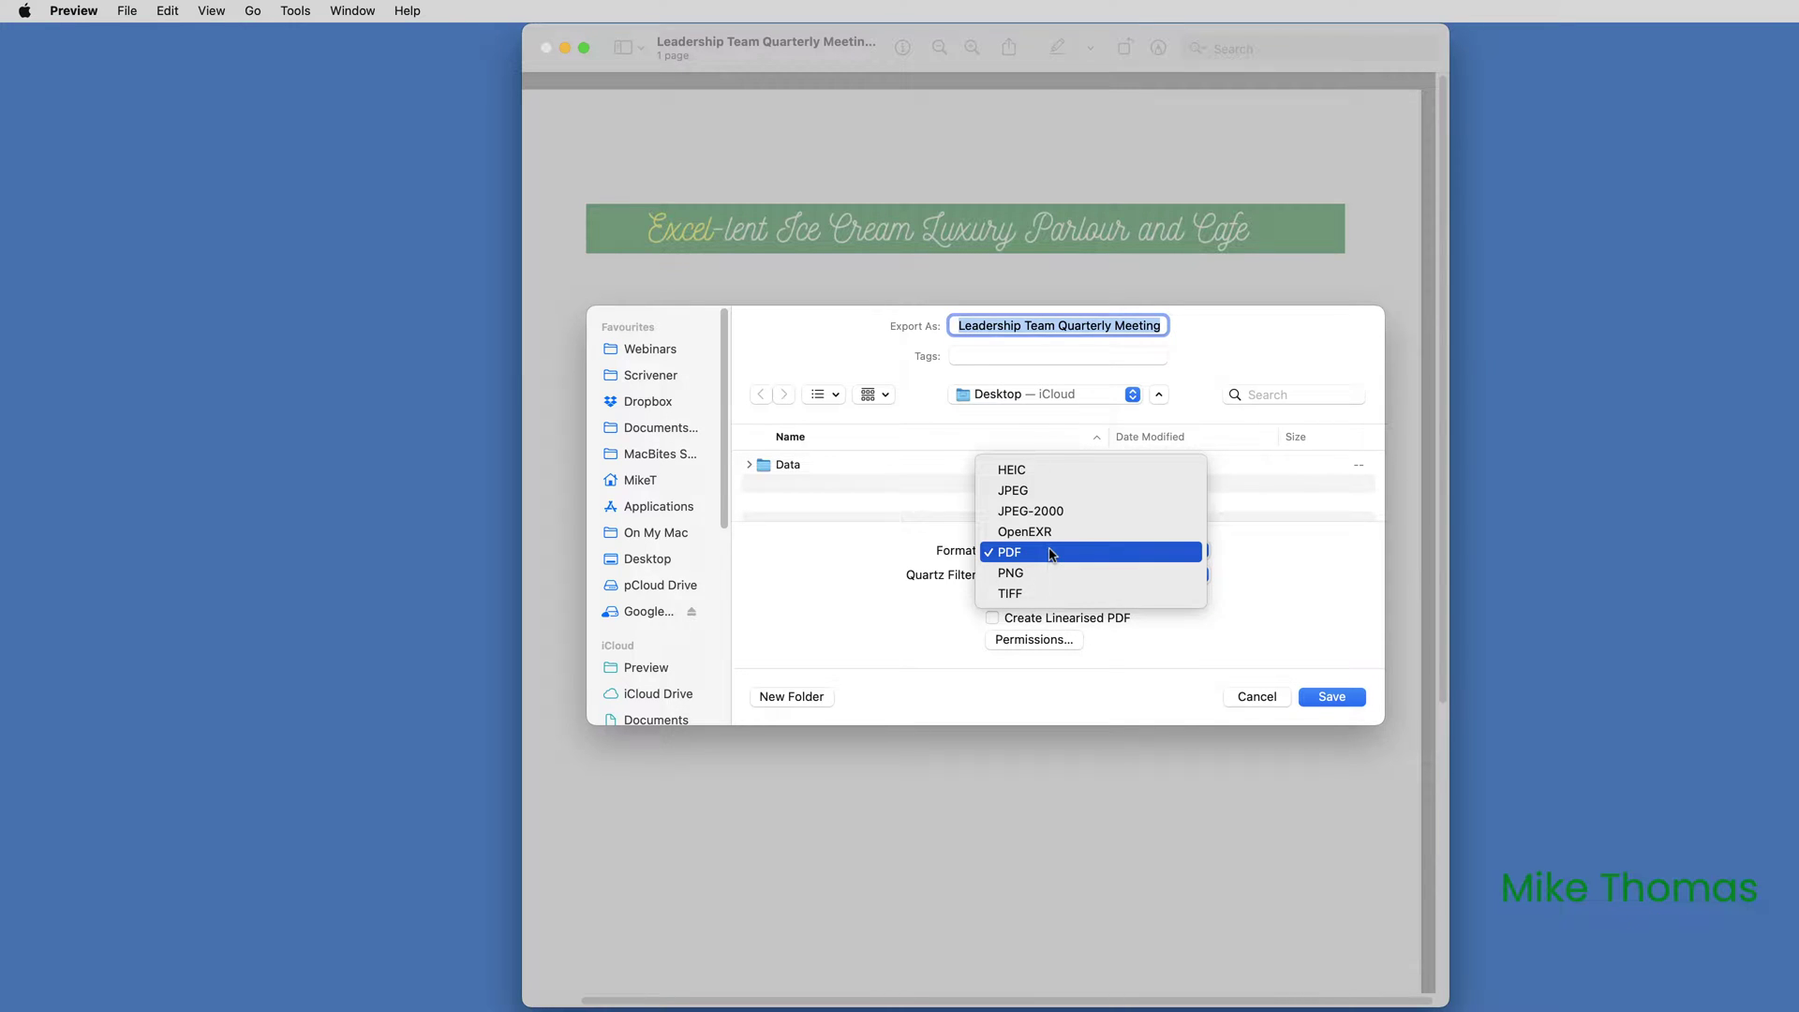
pyautogui.click(1051, 572)
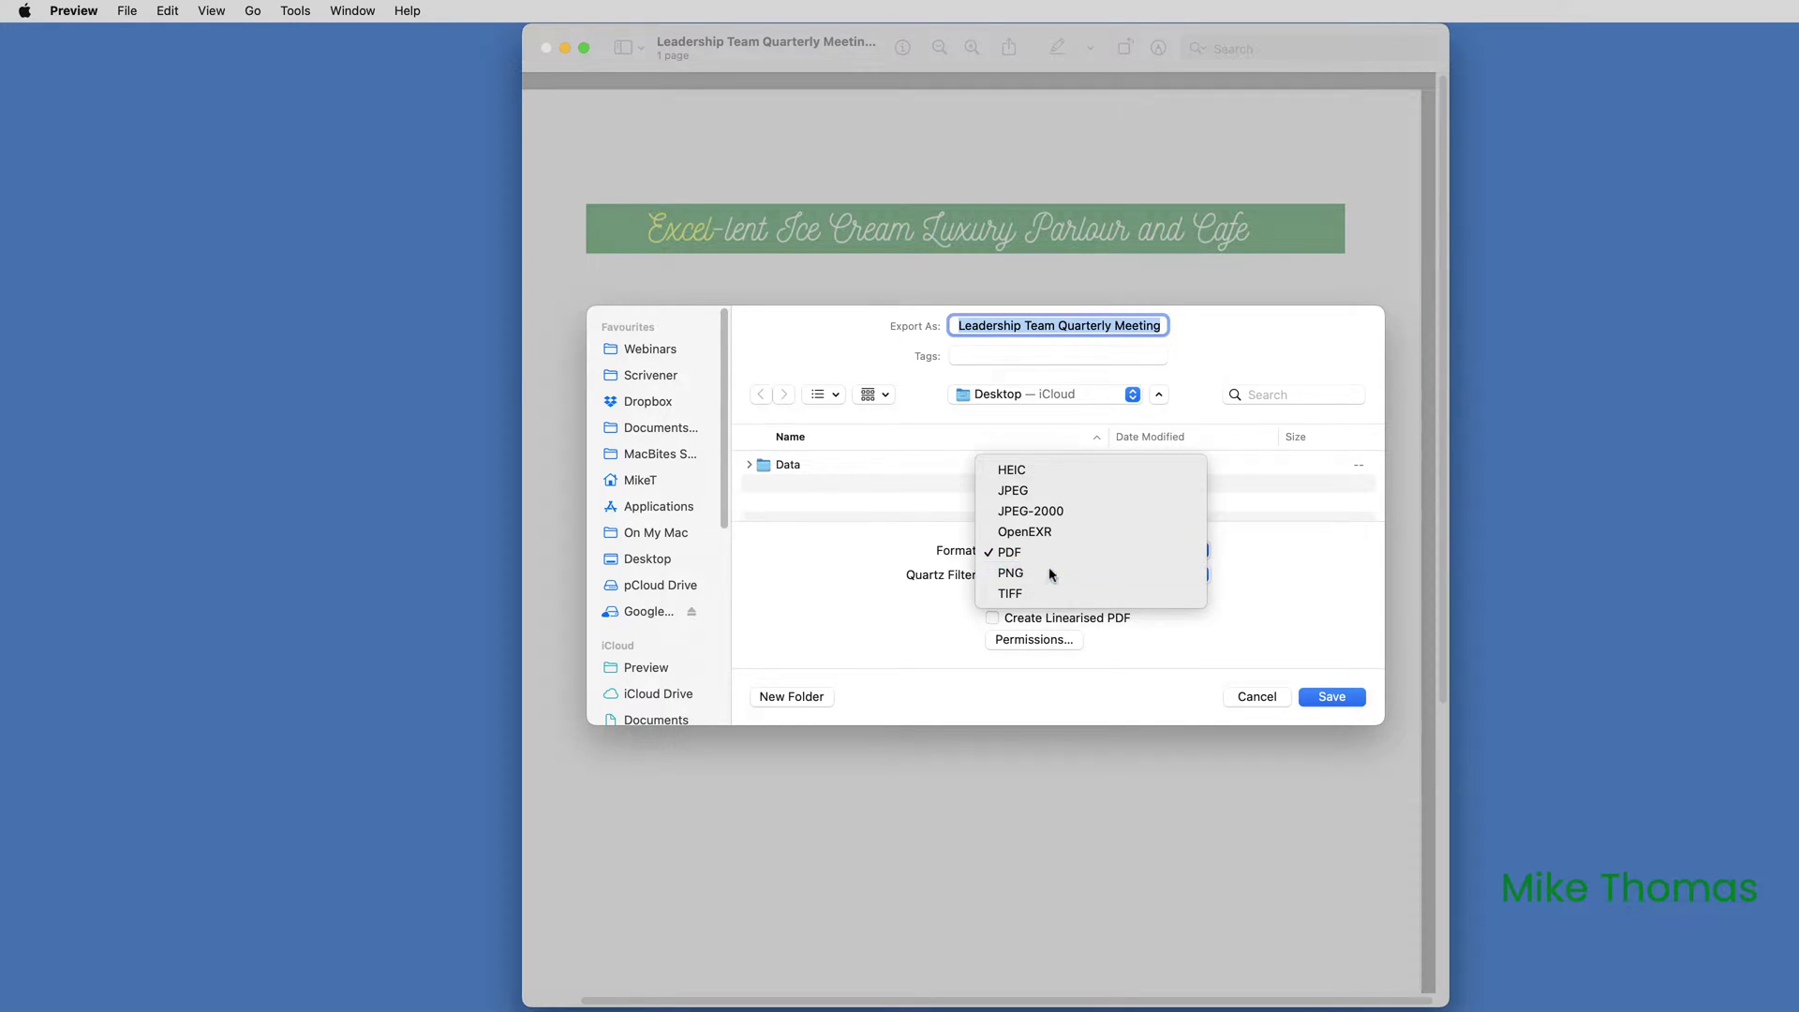
pyautogui.click(1331, 697)
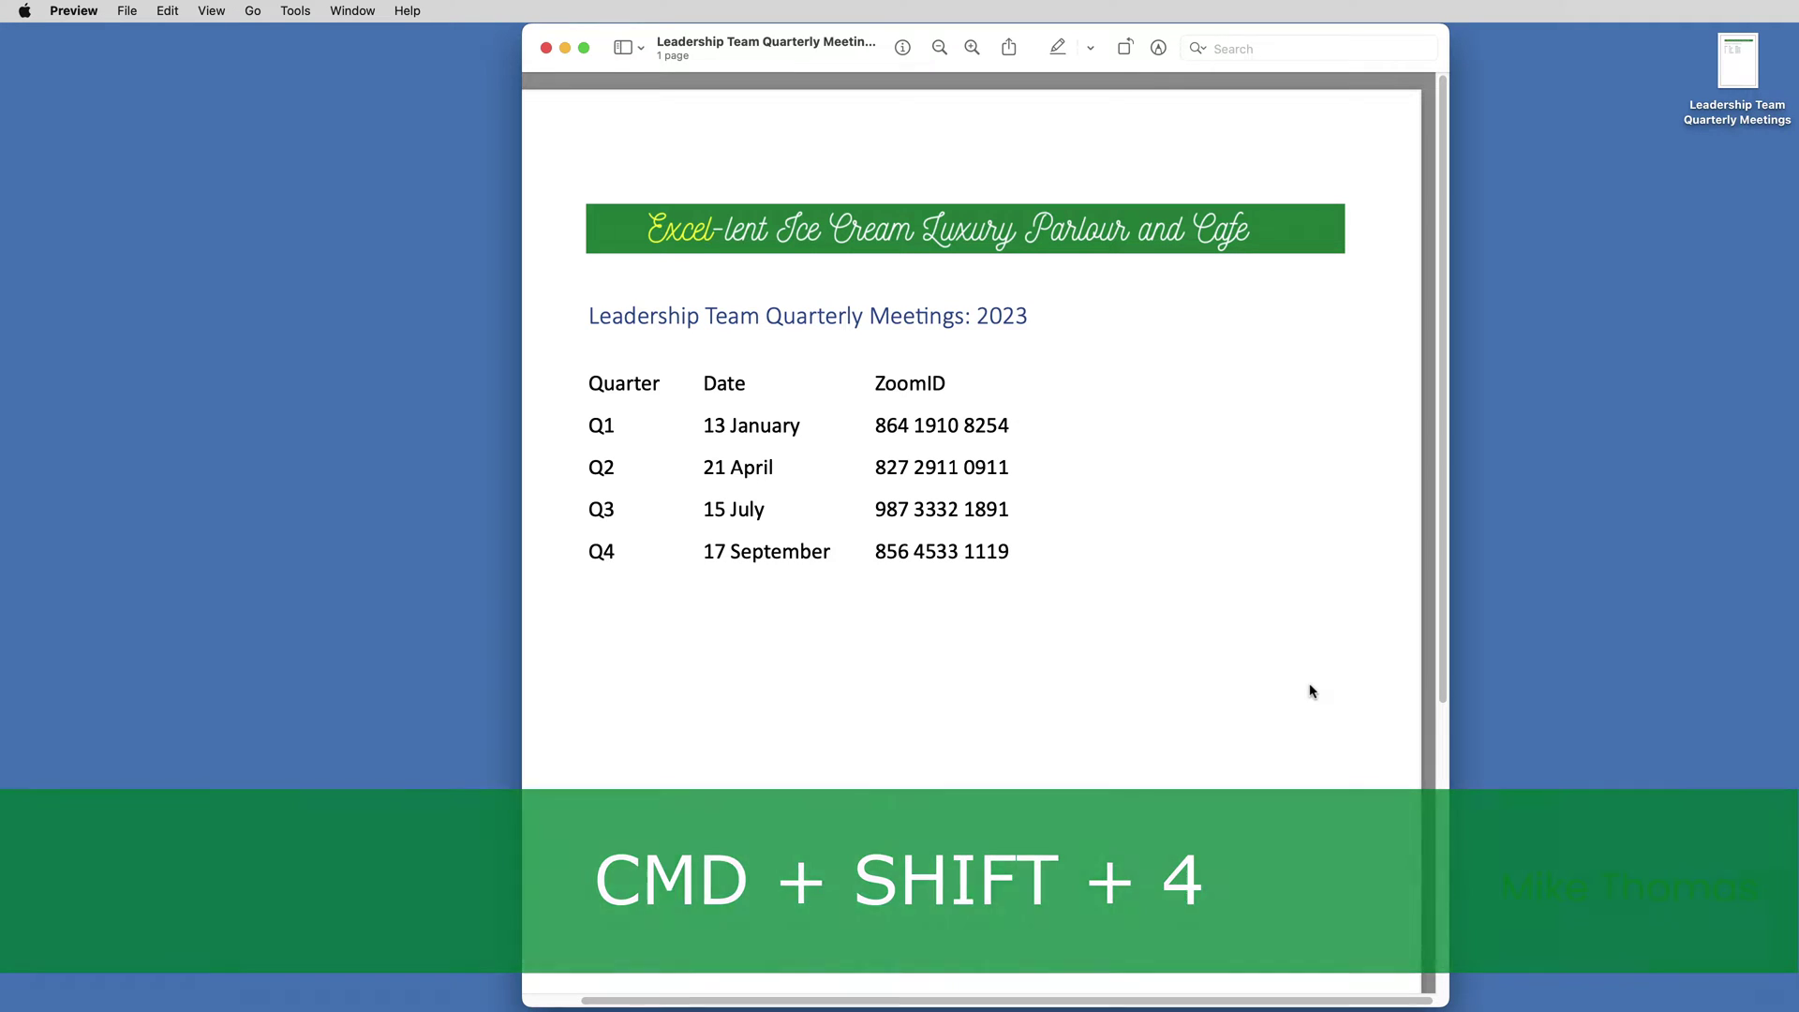
# Take a selection screenshot of the meetings table, from the Quarter heading through the Q4 row
pyautogui.click(127, 10)
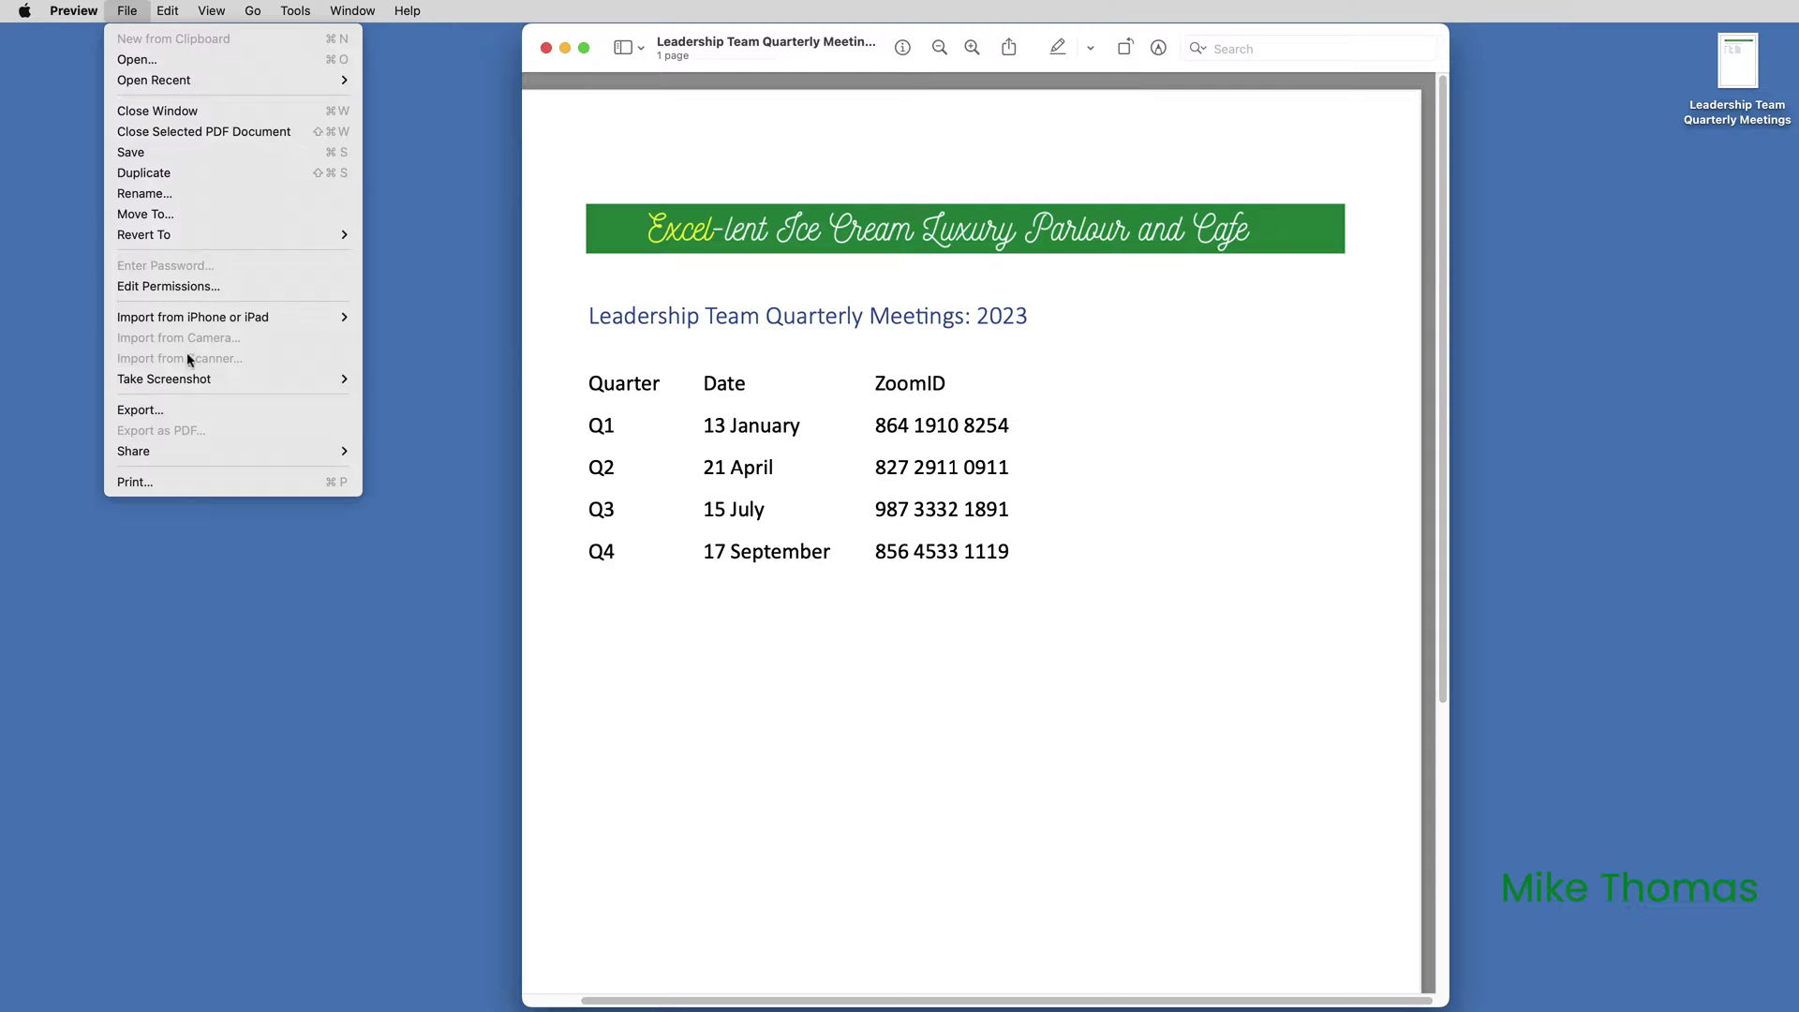
pyautogui.moveTo(194, 379)
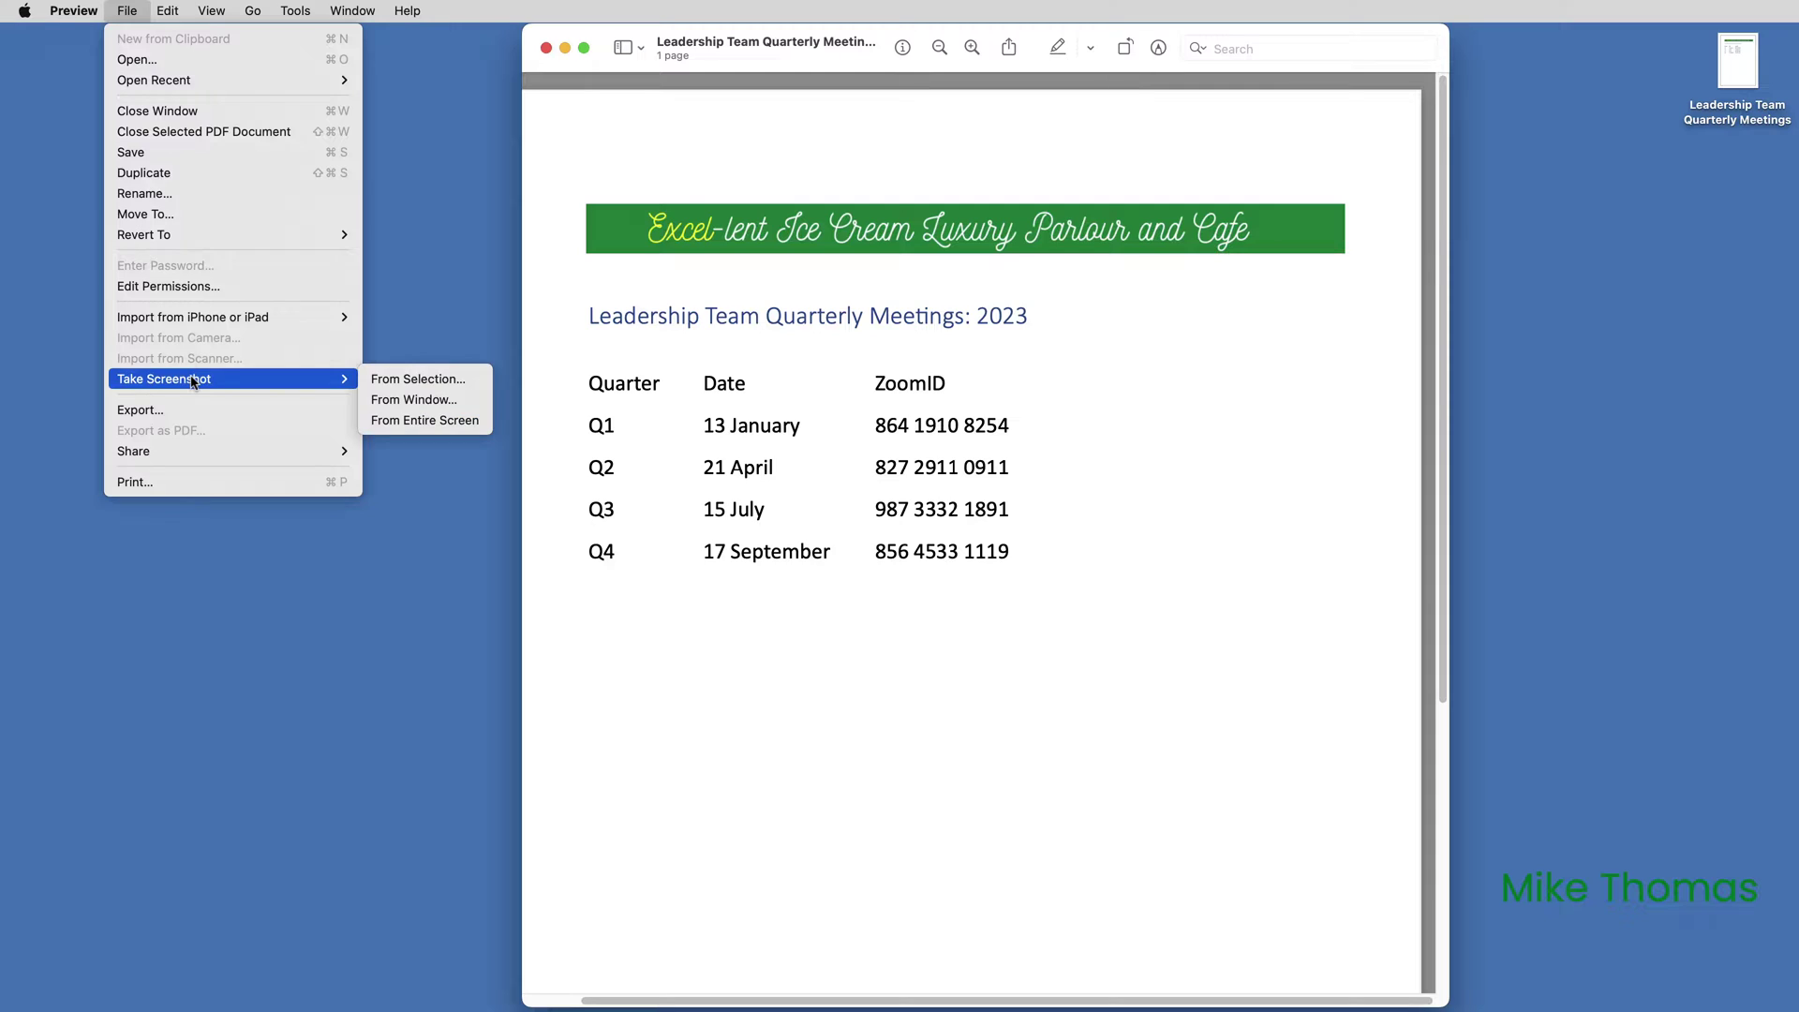
pyautogui.click(393, 378)
pyautogui.moveTo(584, 370); pyautogui.dragTo(1021, 568)
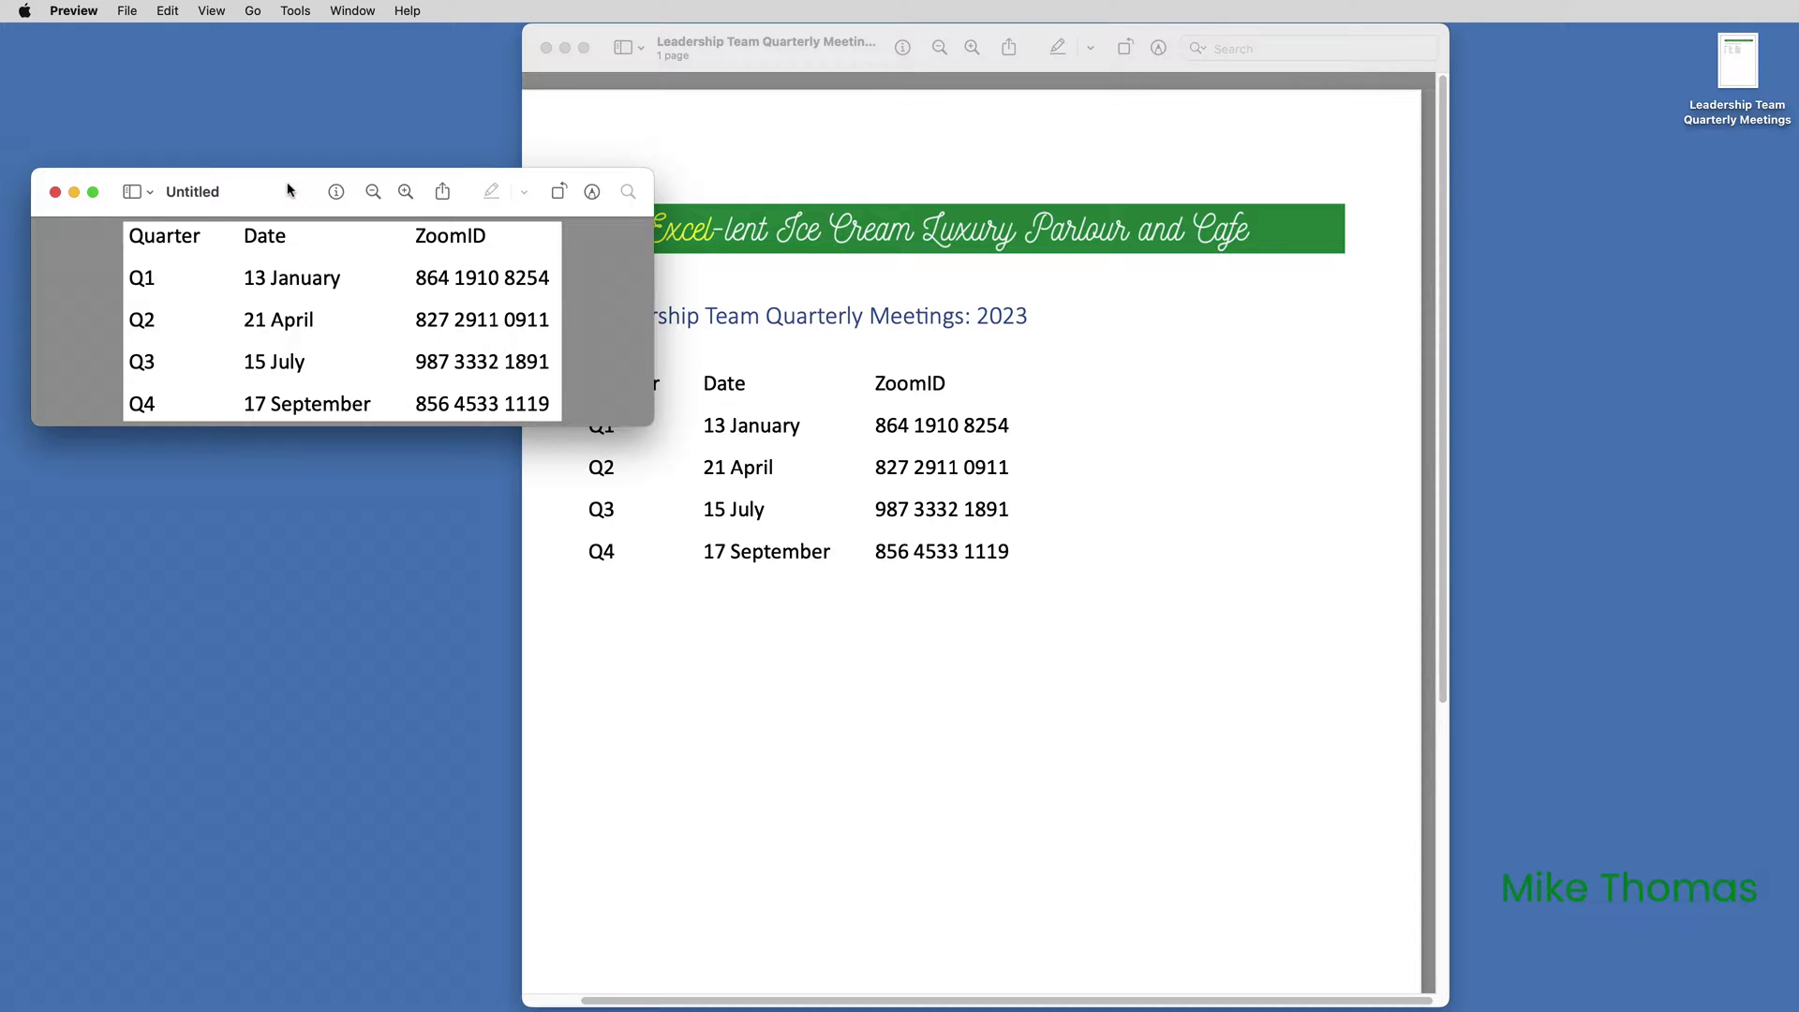
# Save the table screenshot to the Desktop as Dates in JPEG format
pyautogui.click(128, 11)
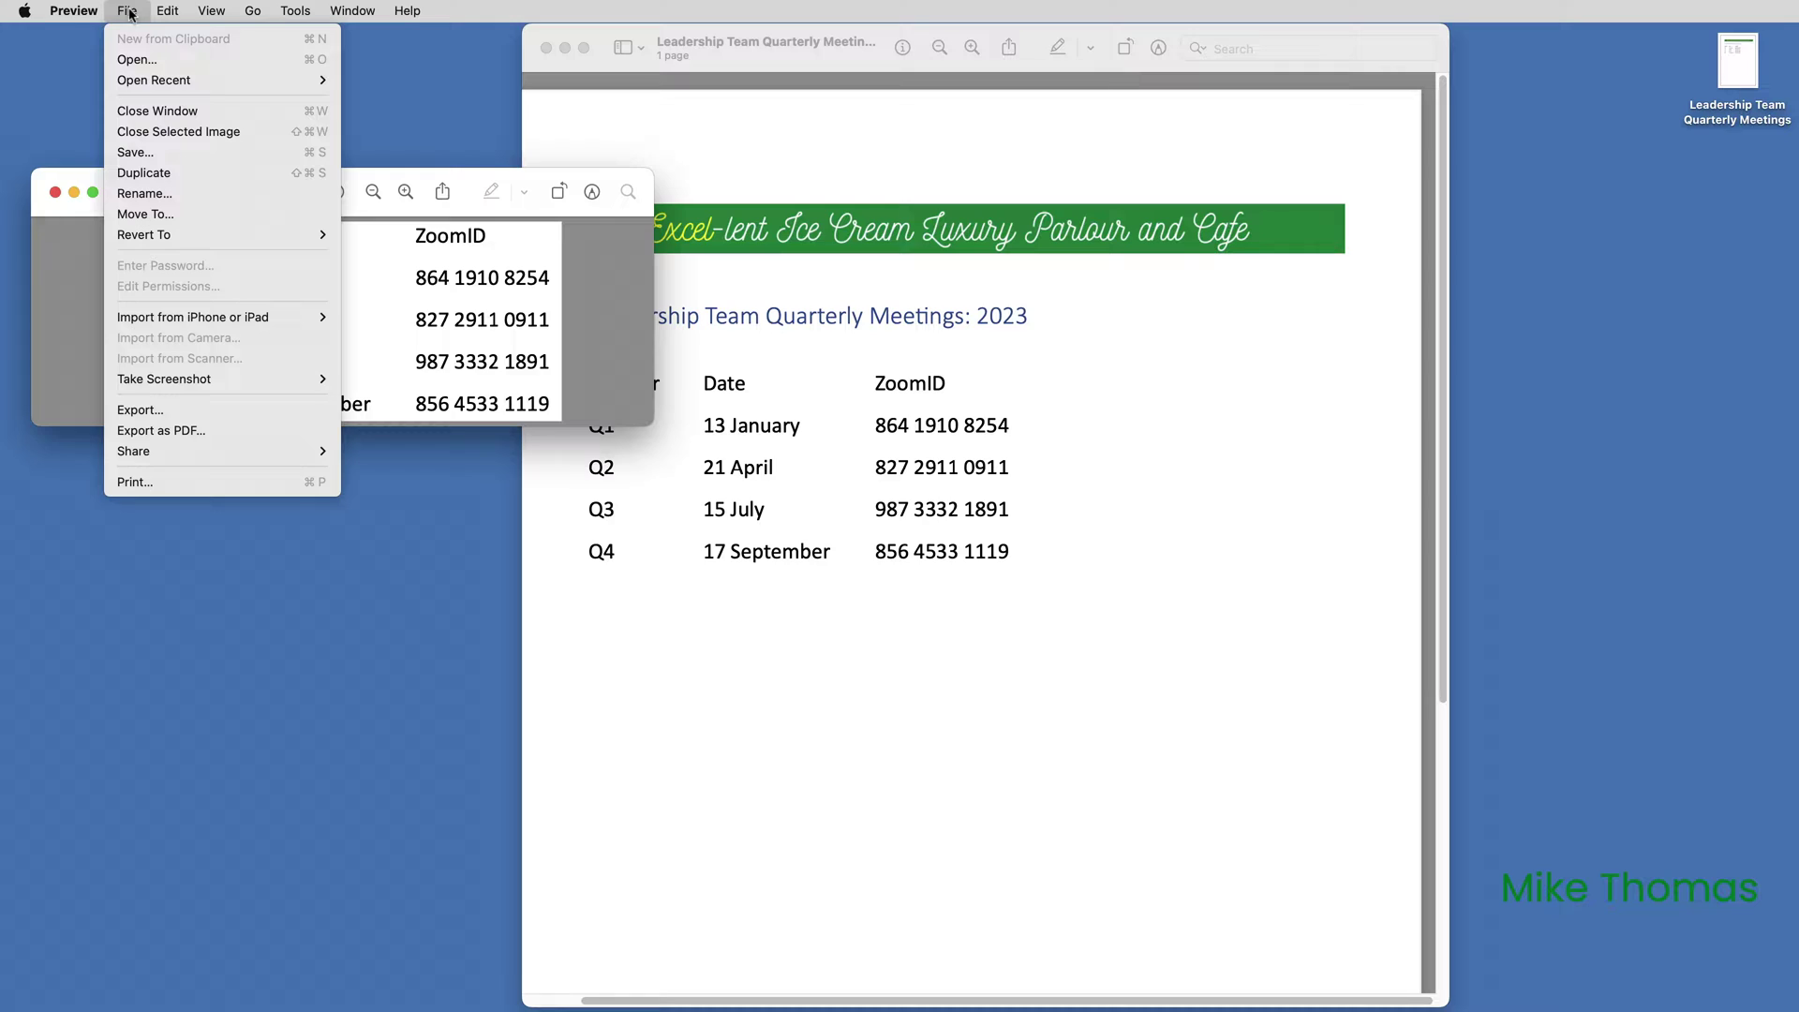
pyautogui.click(139, 152)
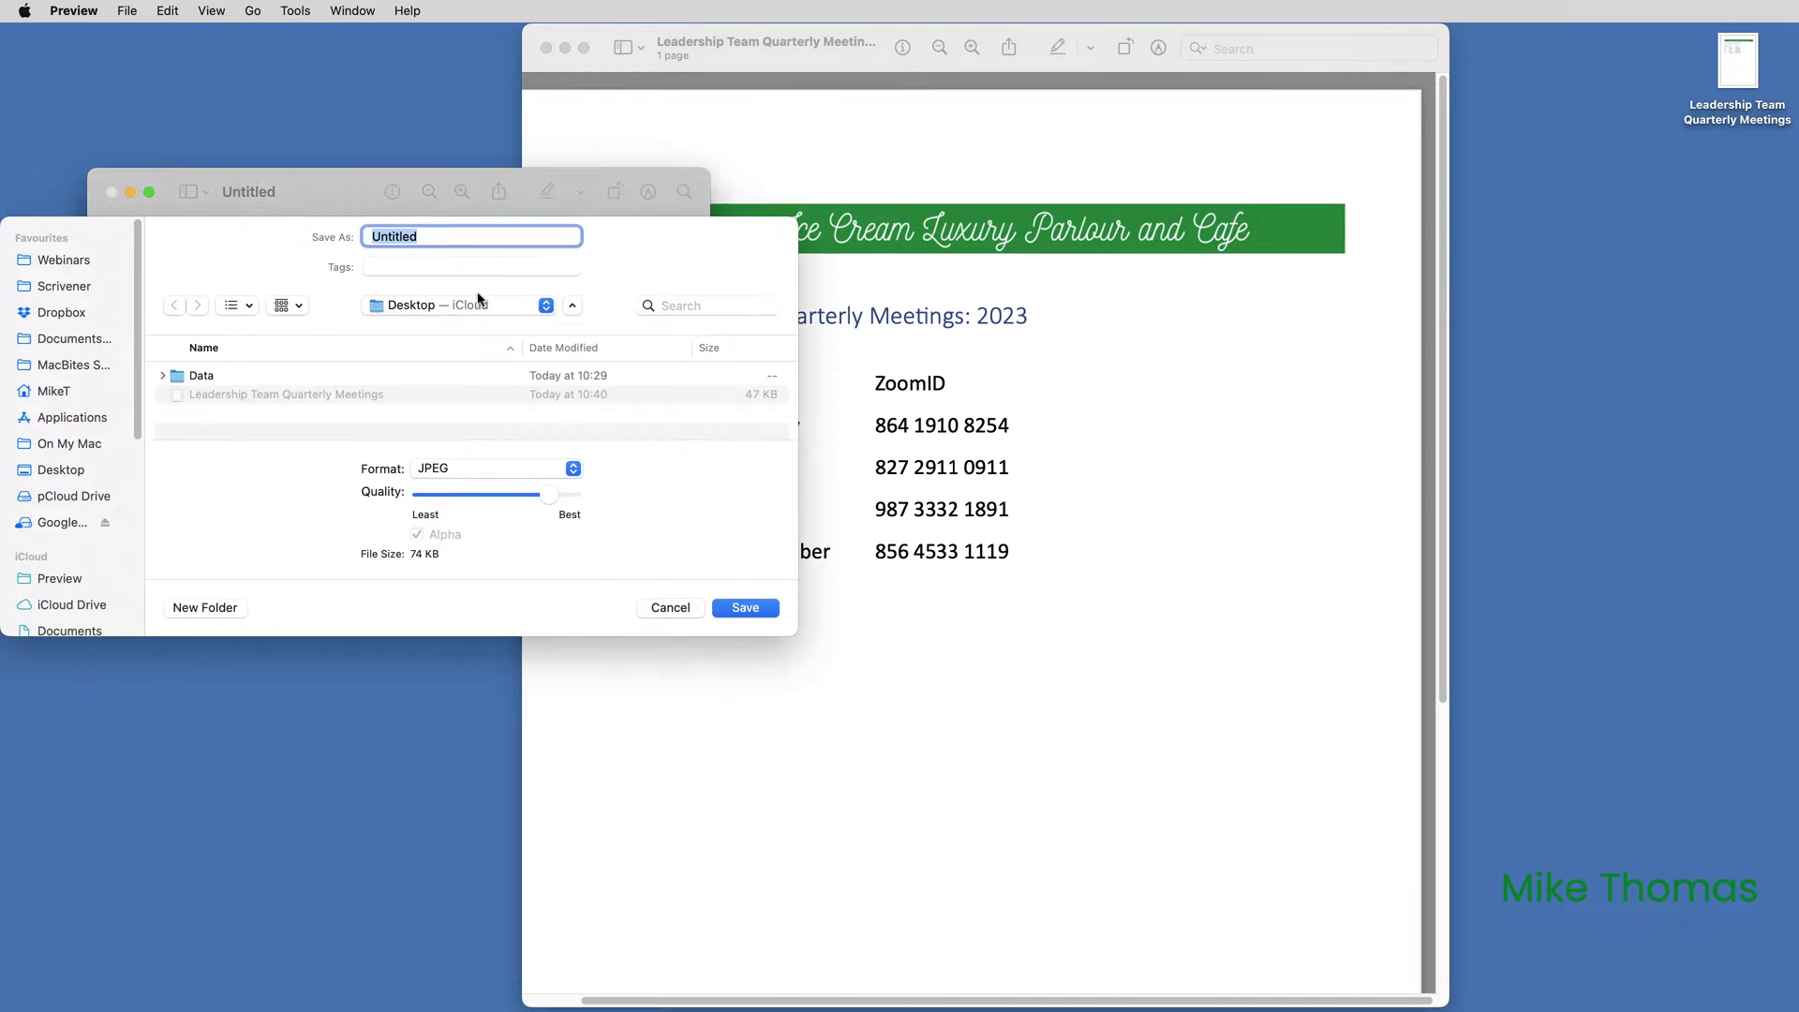
pyautogui.write('Dates')
pyautogui.click(548, 476)
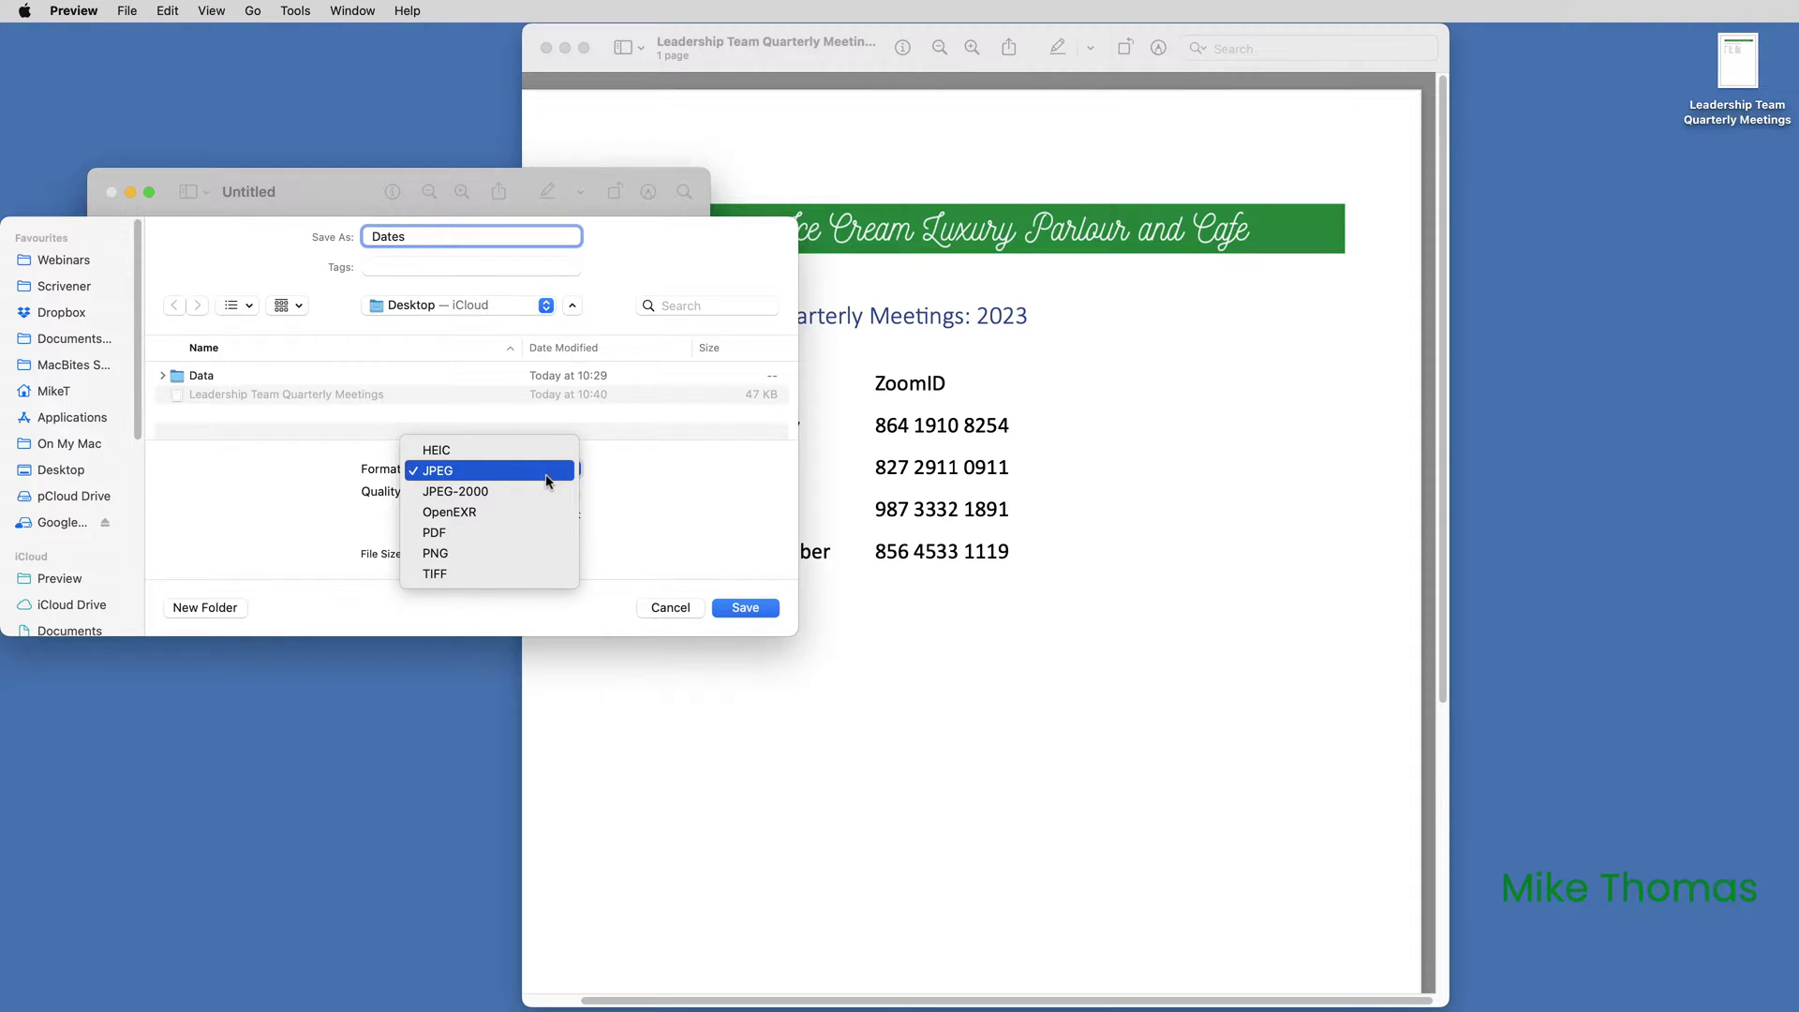
pyautogui.click(548, 481)
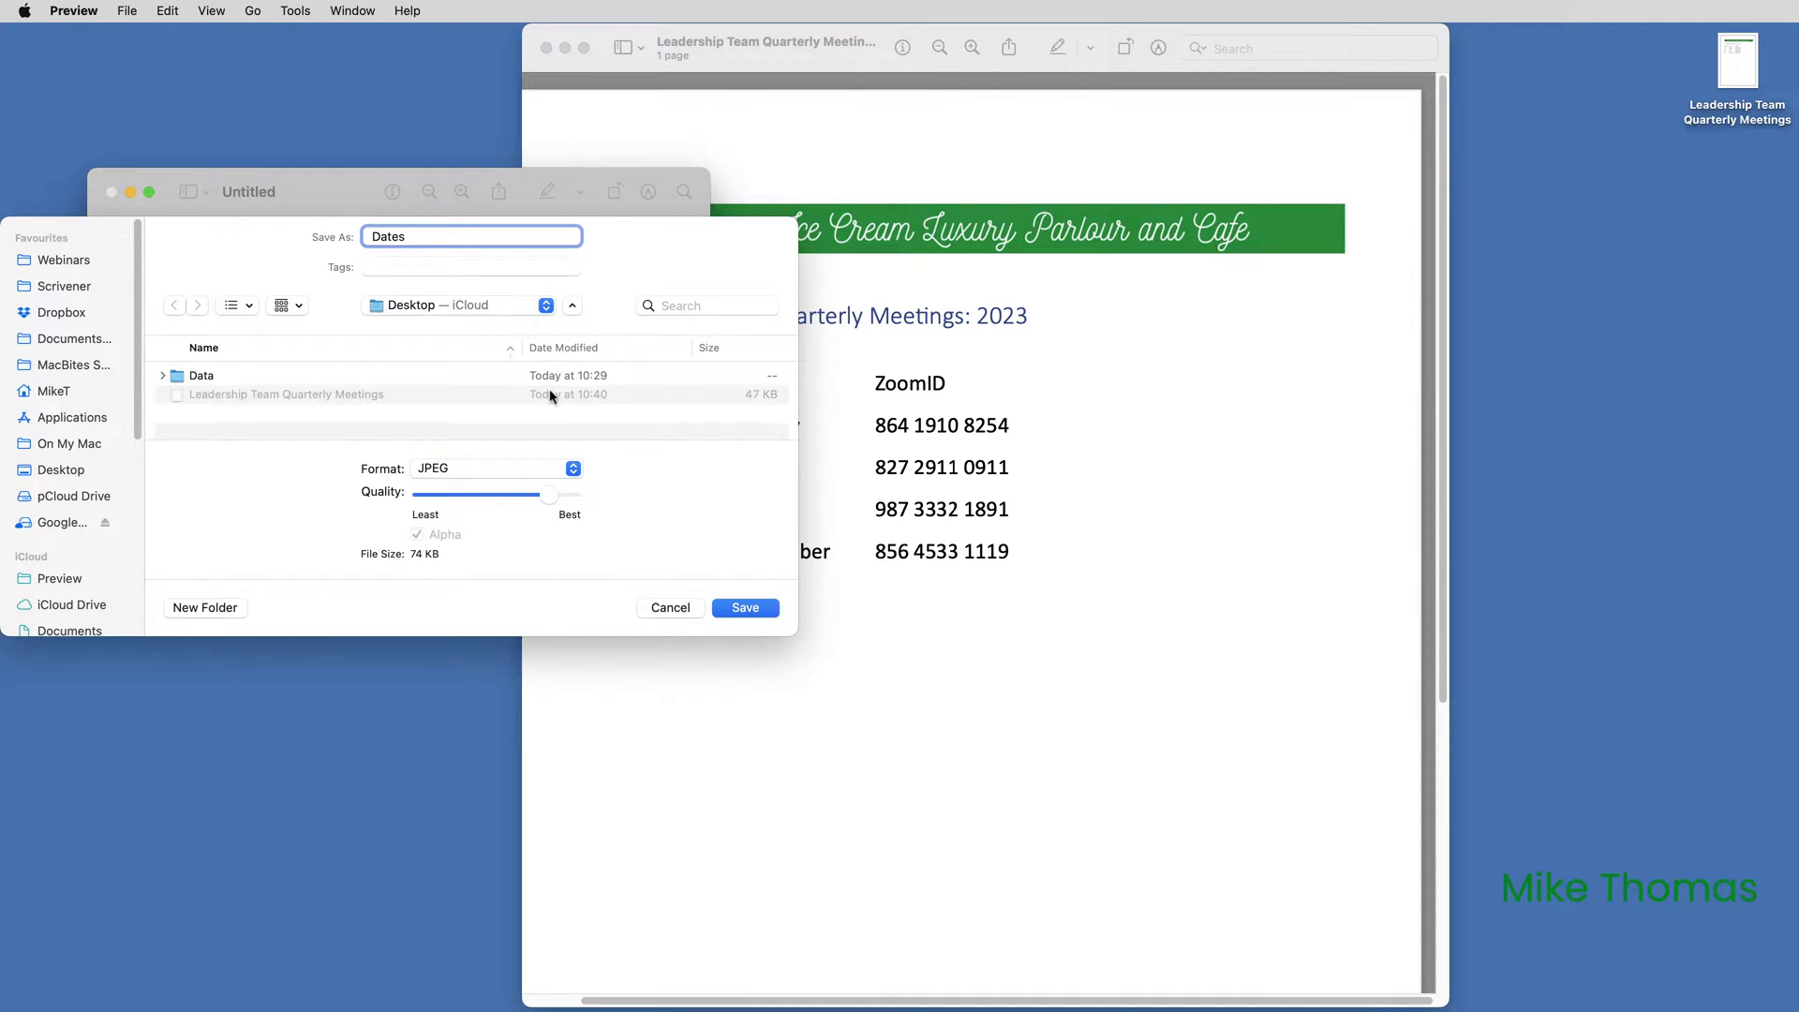
pyautogui.click(760, 609)
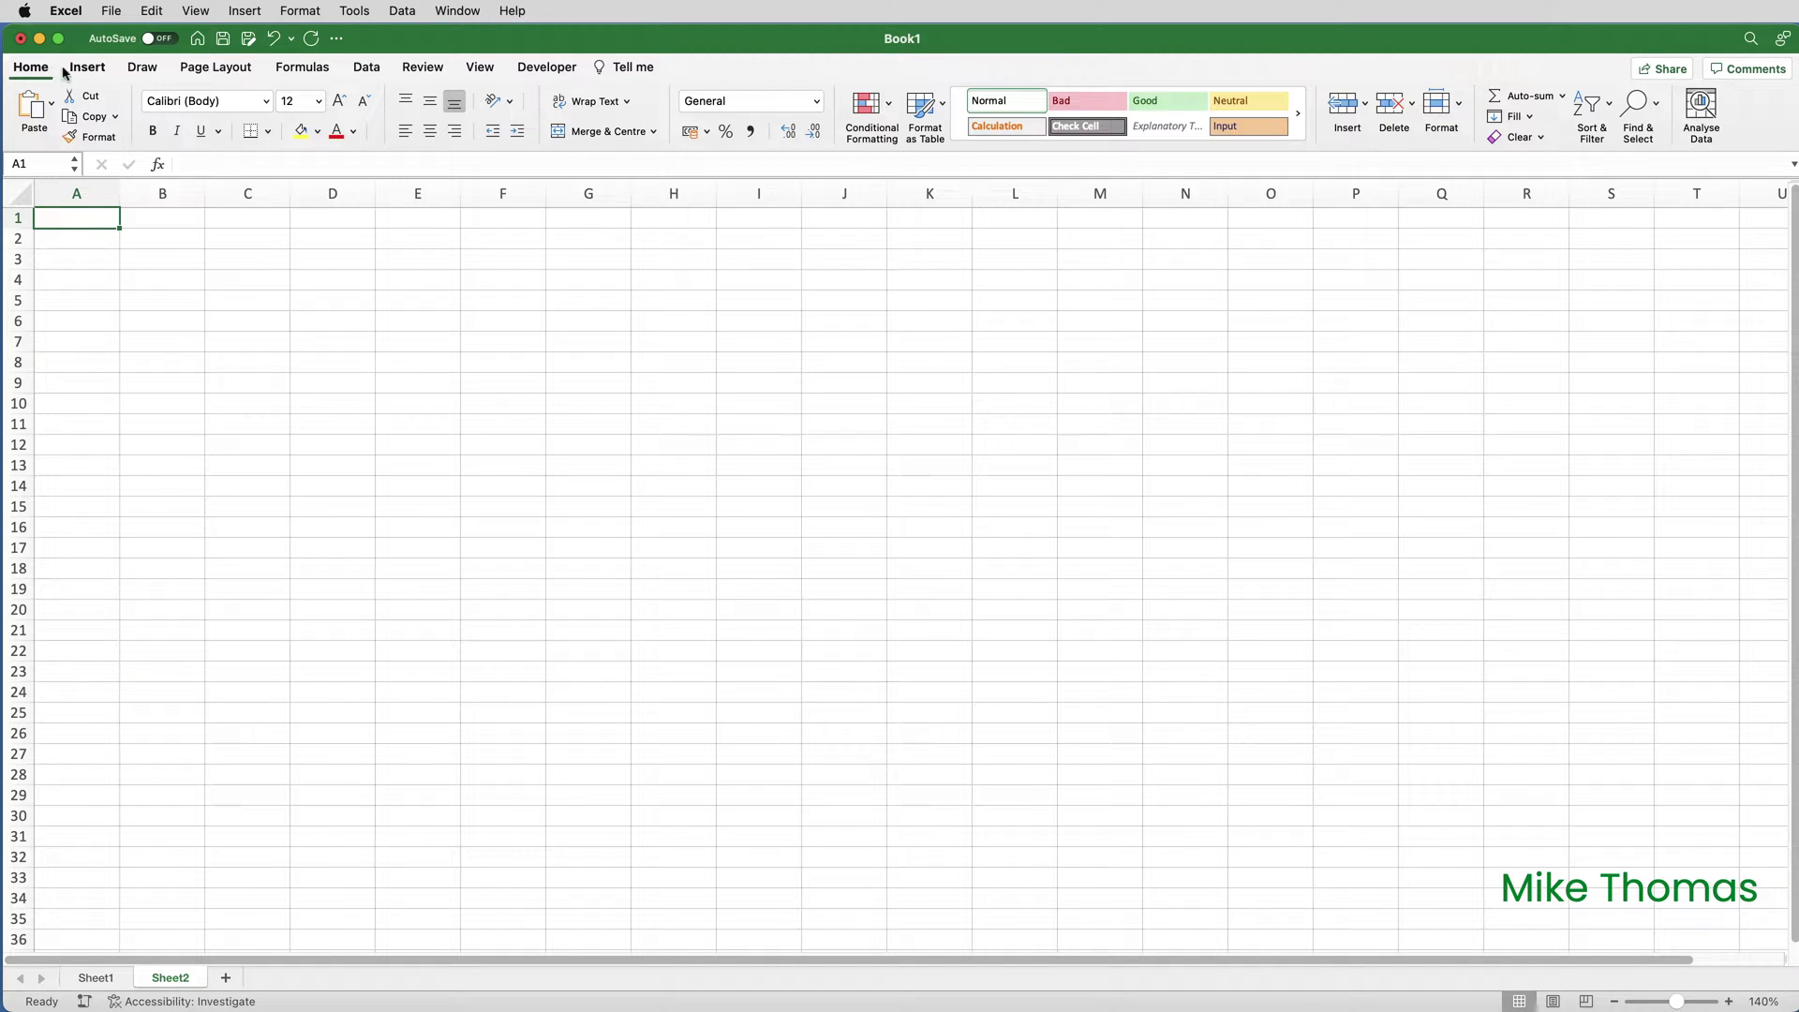
# In Excel, load the Dates image from the Desktop with Data from Picture on the empty Sheet2
pyautogui.click(84, 68)
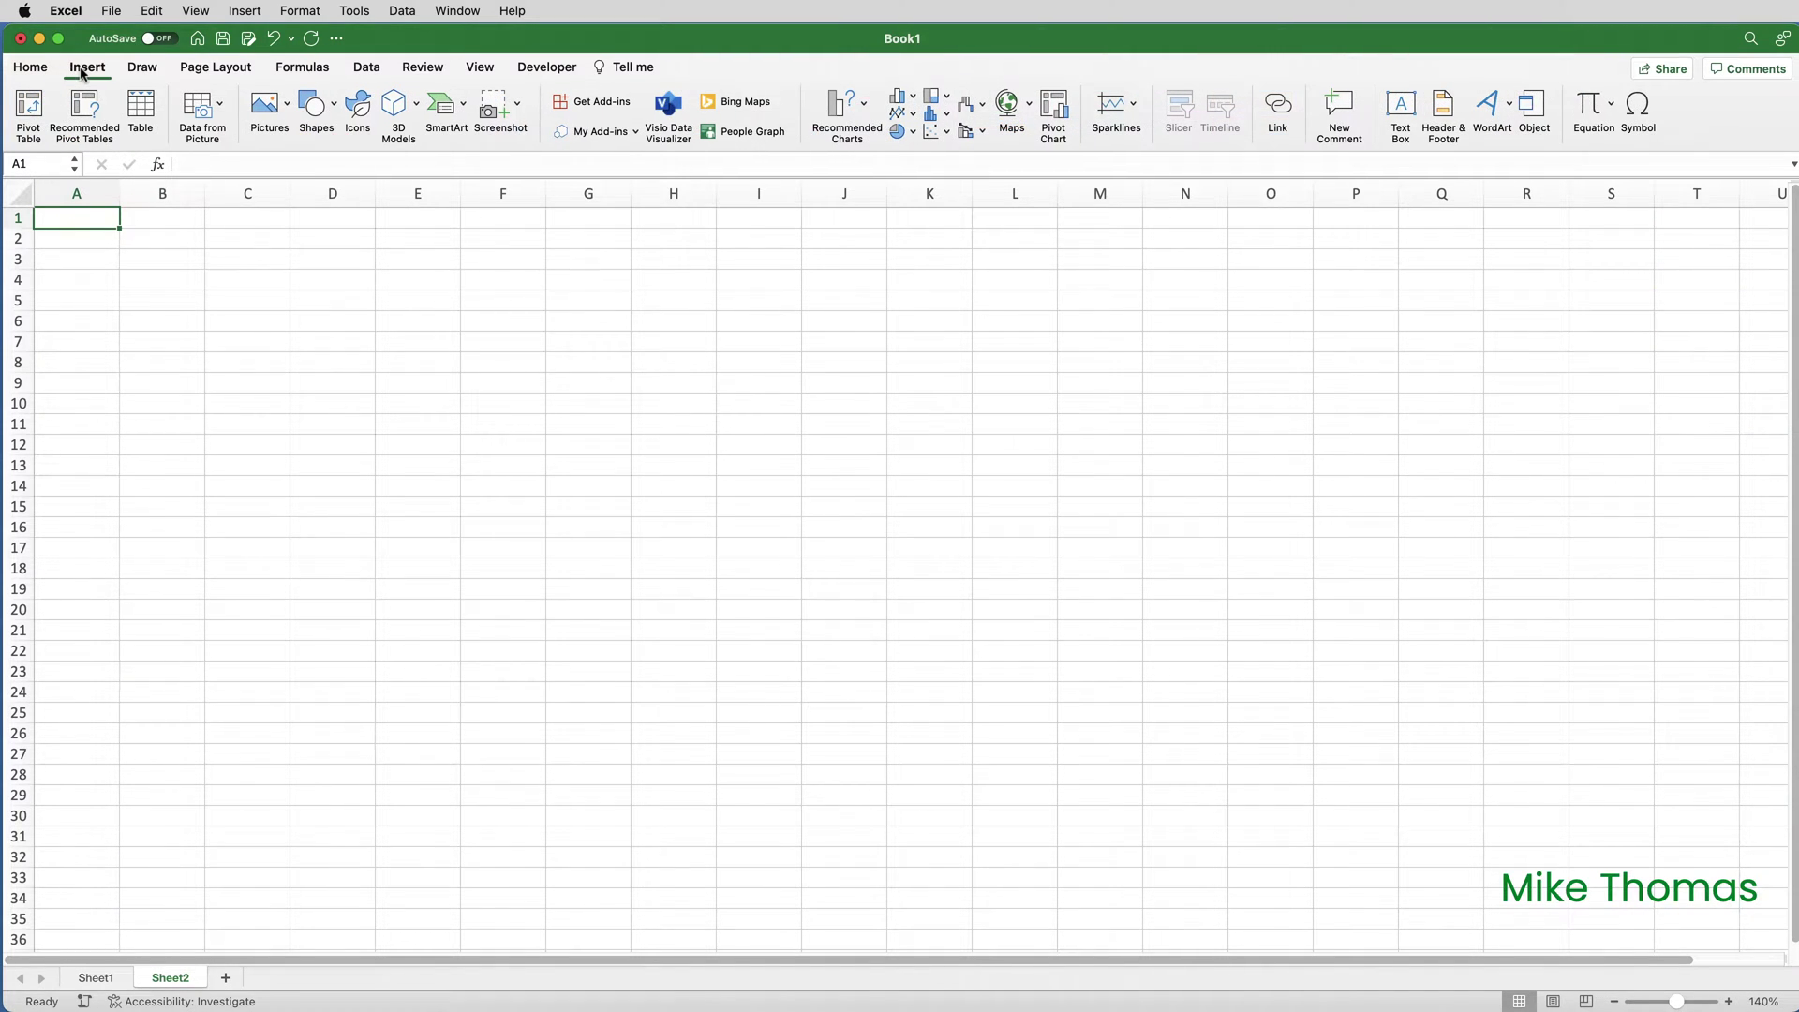
pyautogui.click(221, 103)
pyautogui.click(248, 143)
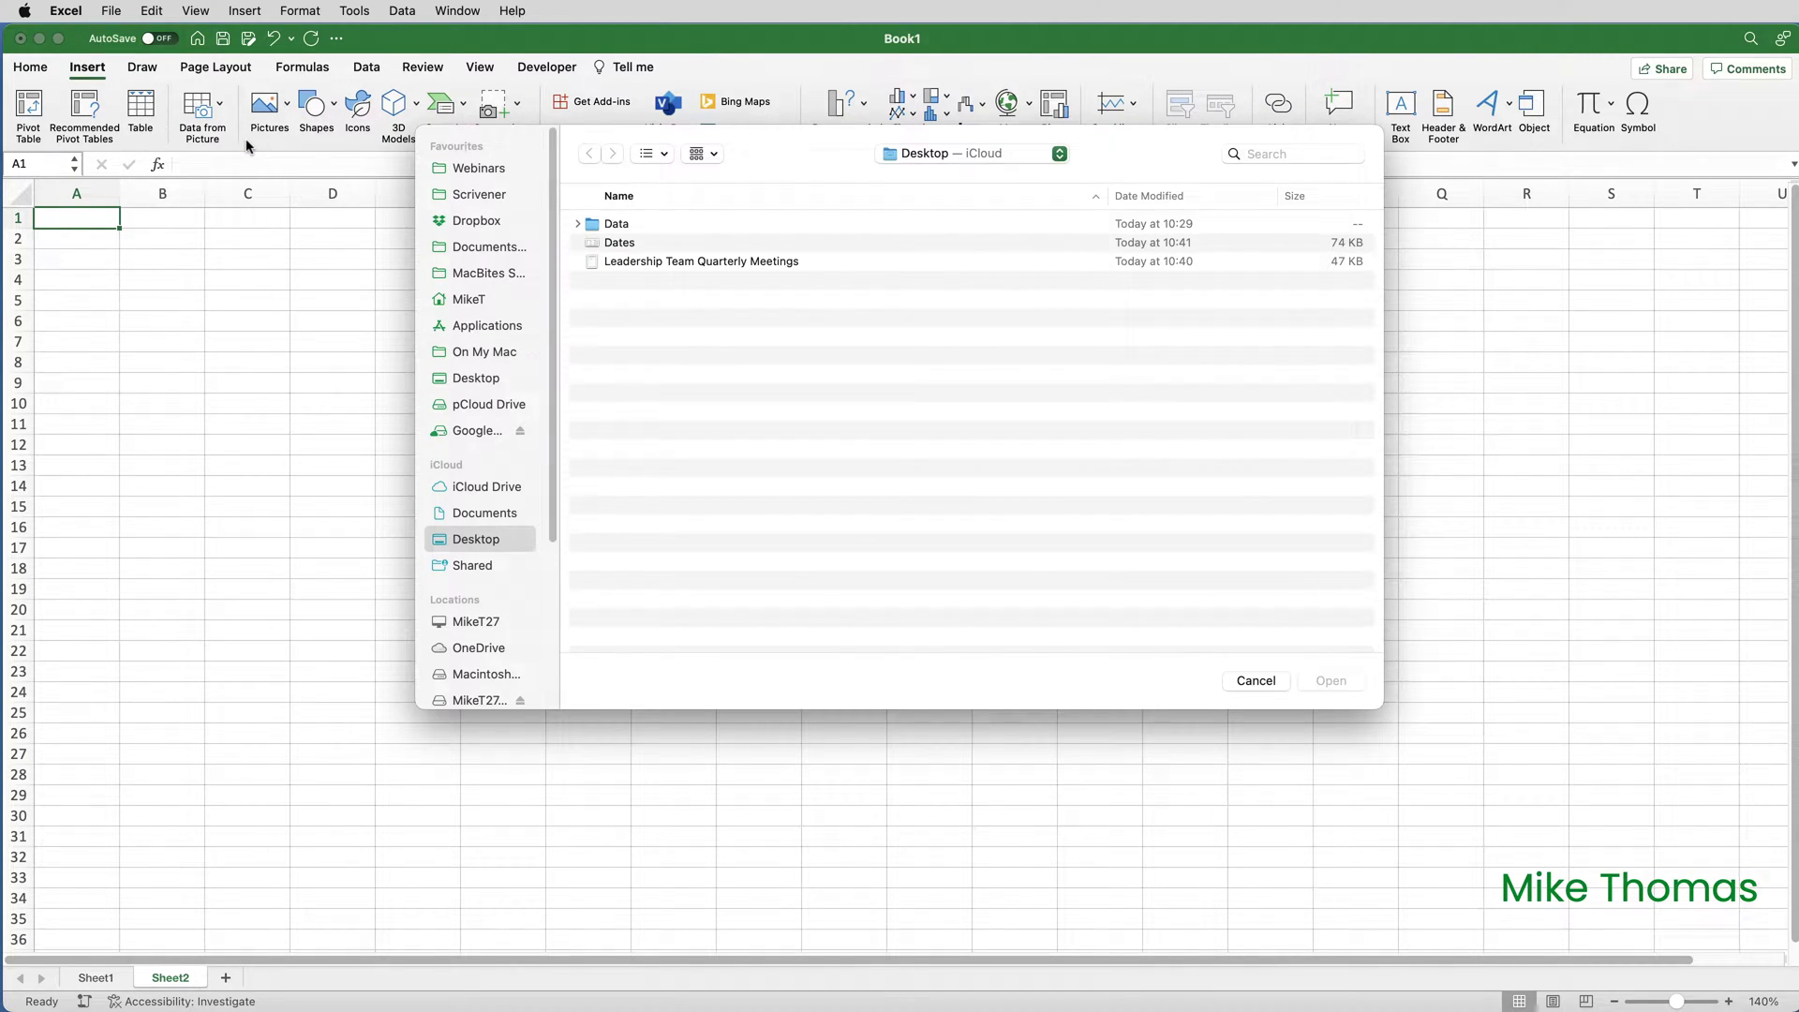
pyautogui.click(624, 247)
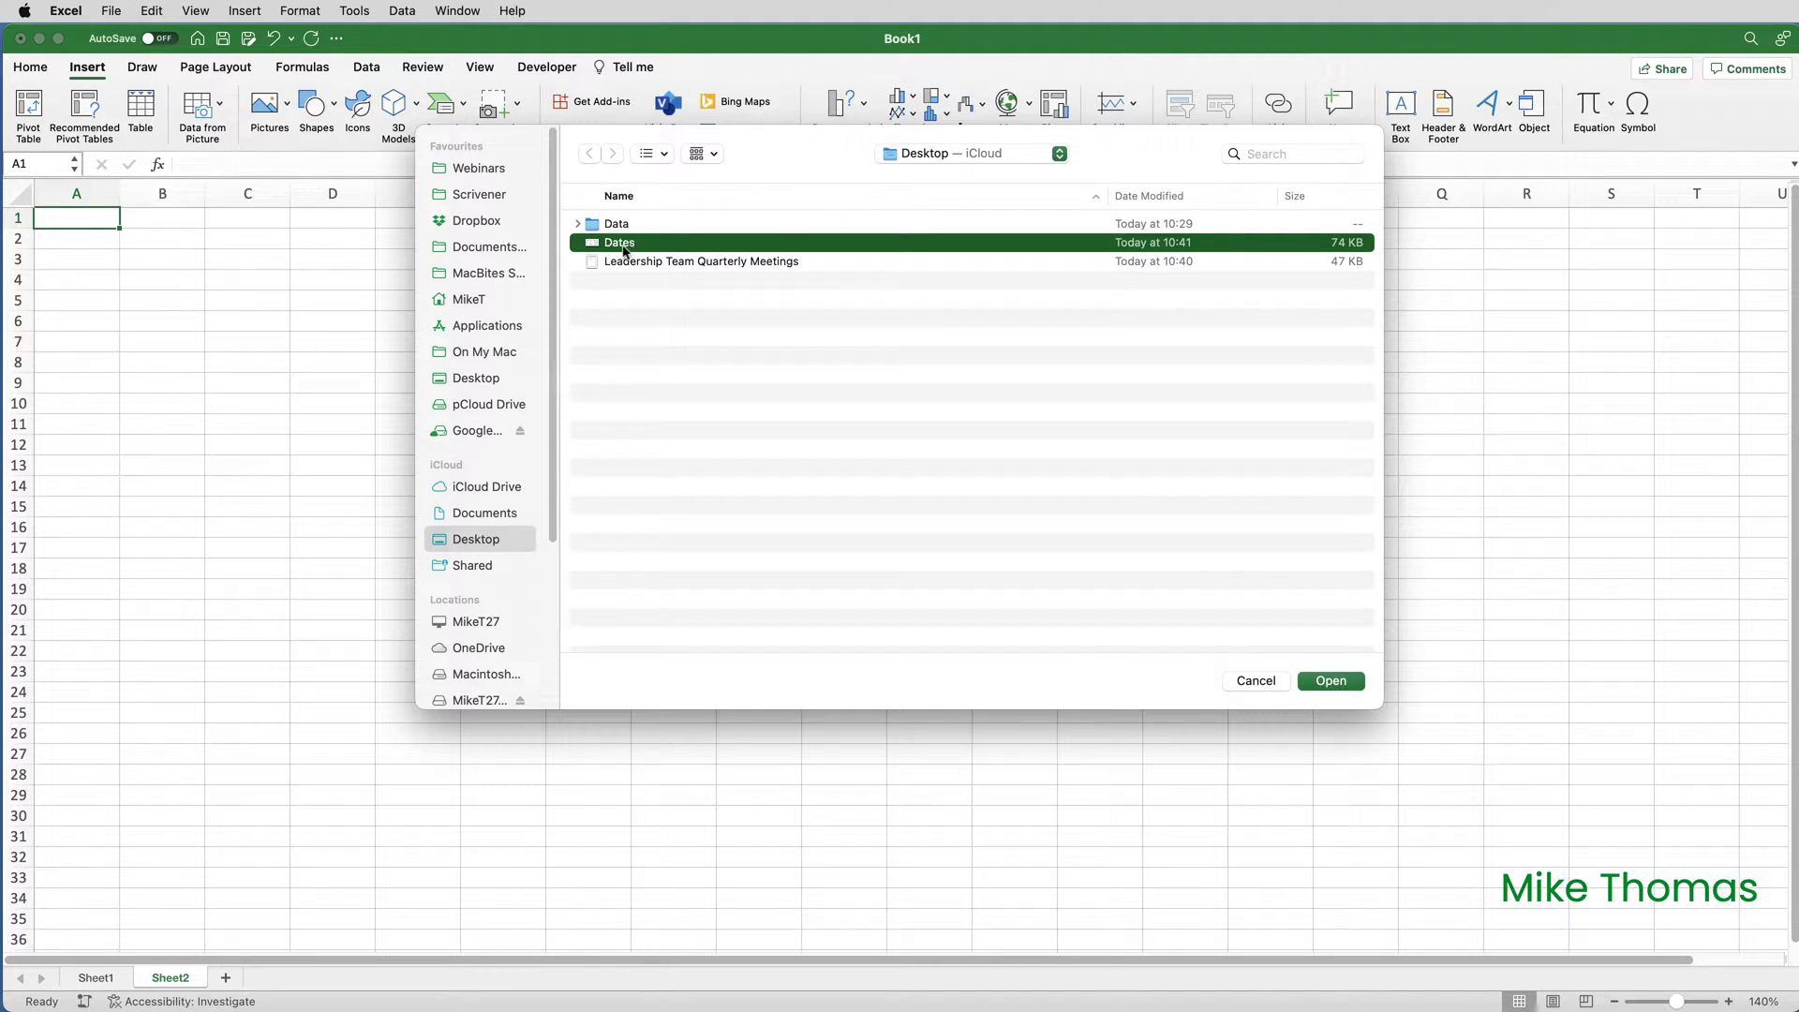
pyautogui.click(1331, 682)
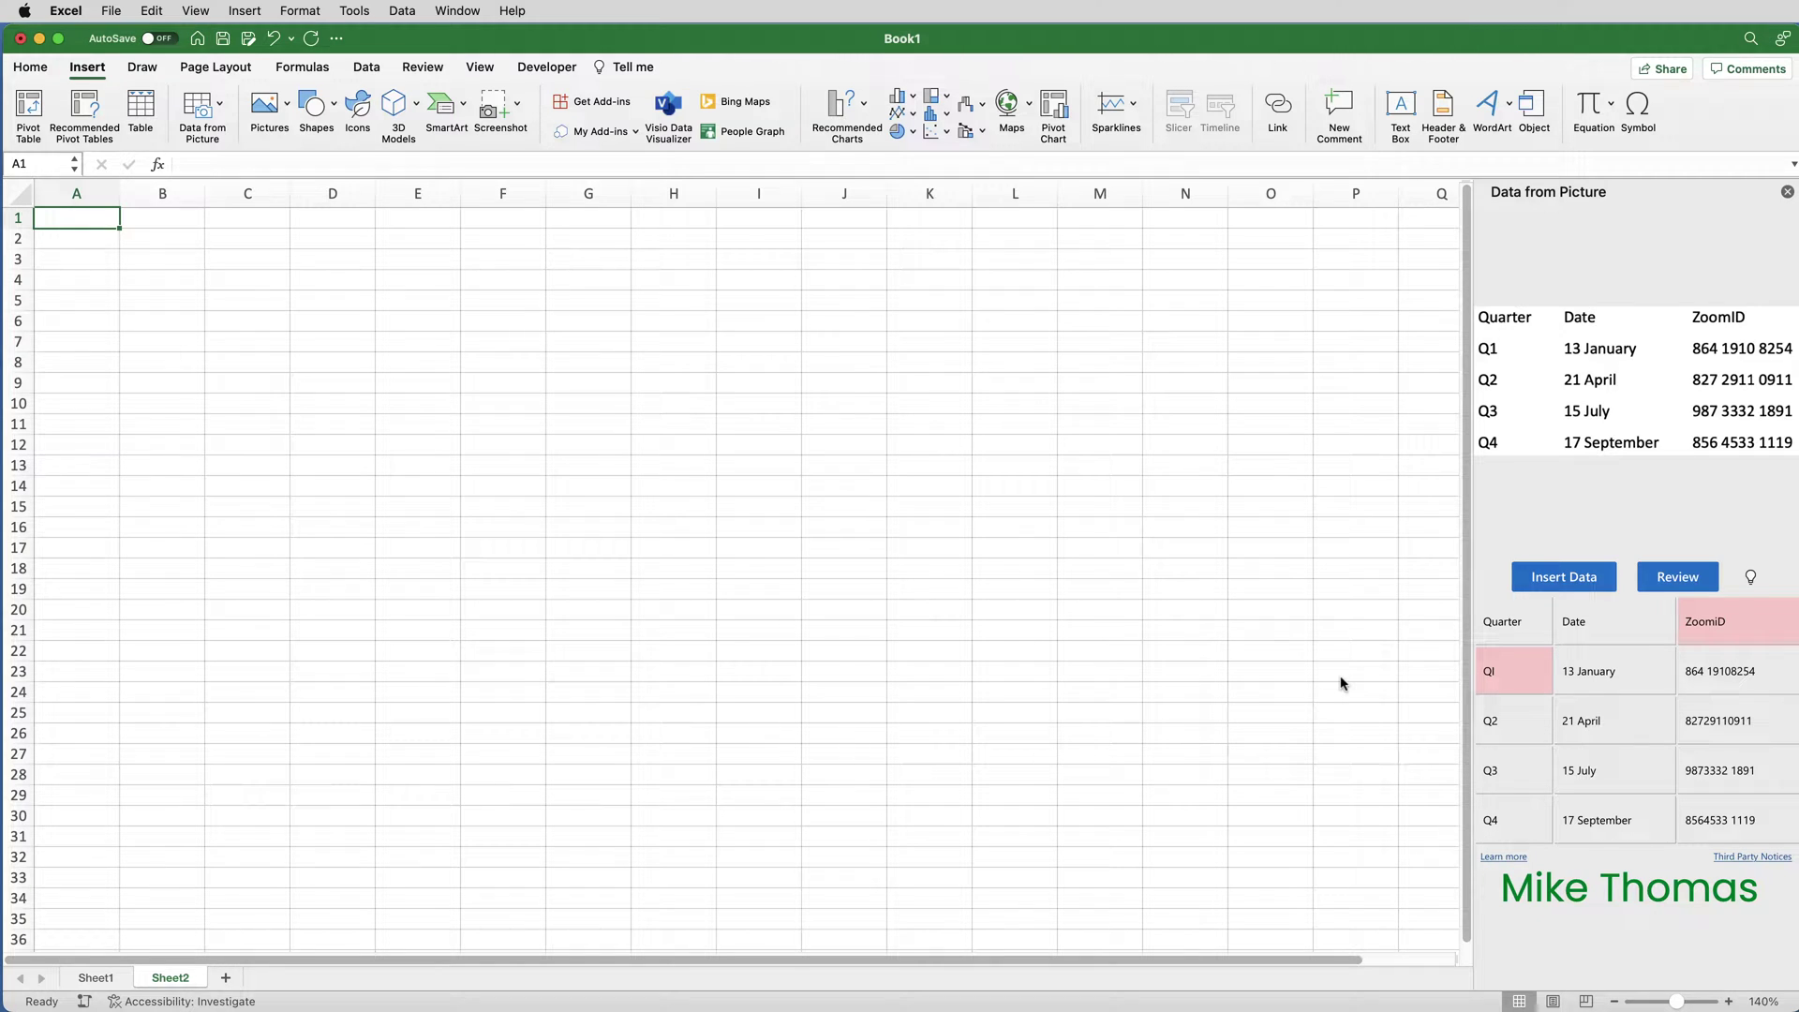
# Review the flagged items, correcting the header to Zoom ID and the first quarter label to Q1, and accept both
pyautogui.click(1677, 580)
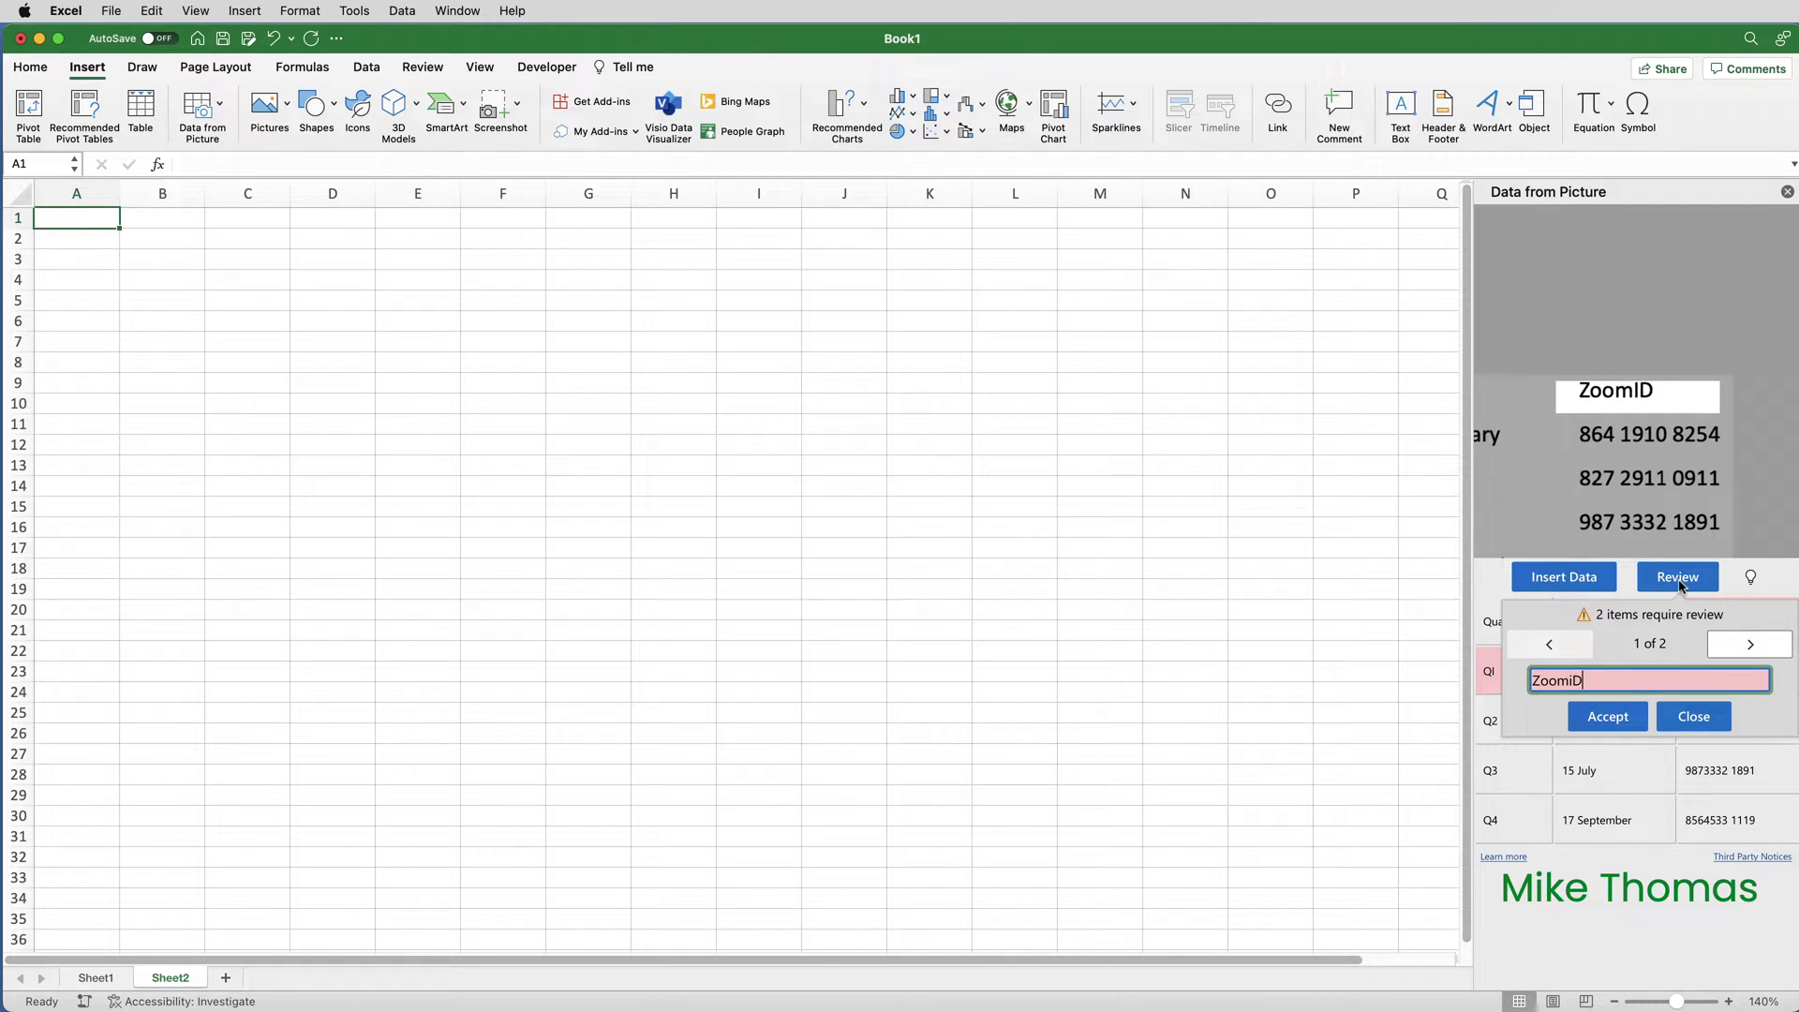
pyautogui.click(1574, 681)
pyautogui.press('BackSpace')
pyautogui.write('I')
pyautogui.click(1612, 717)
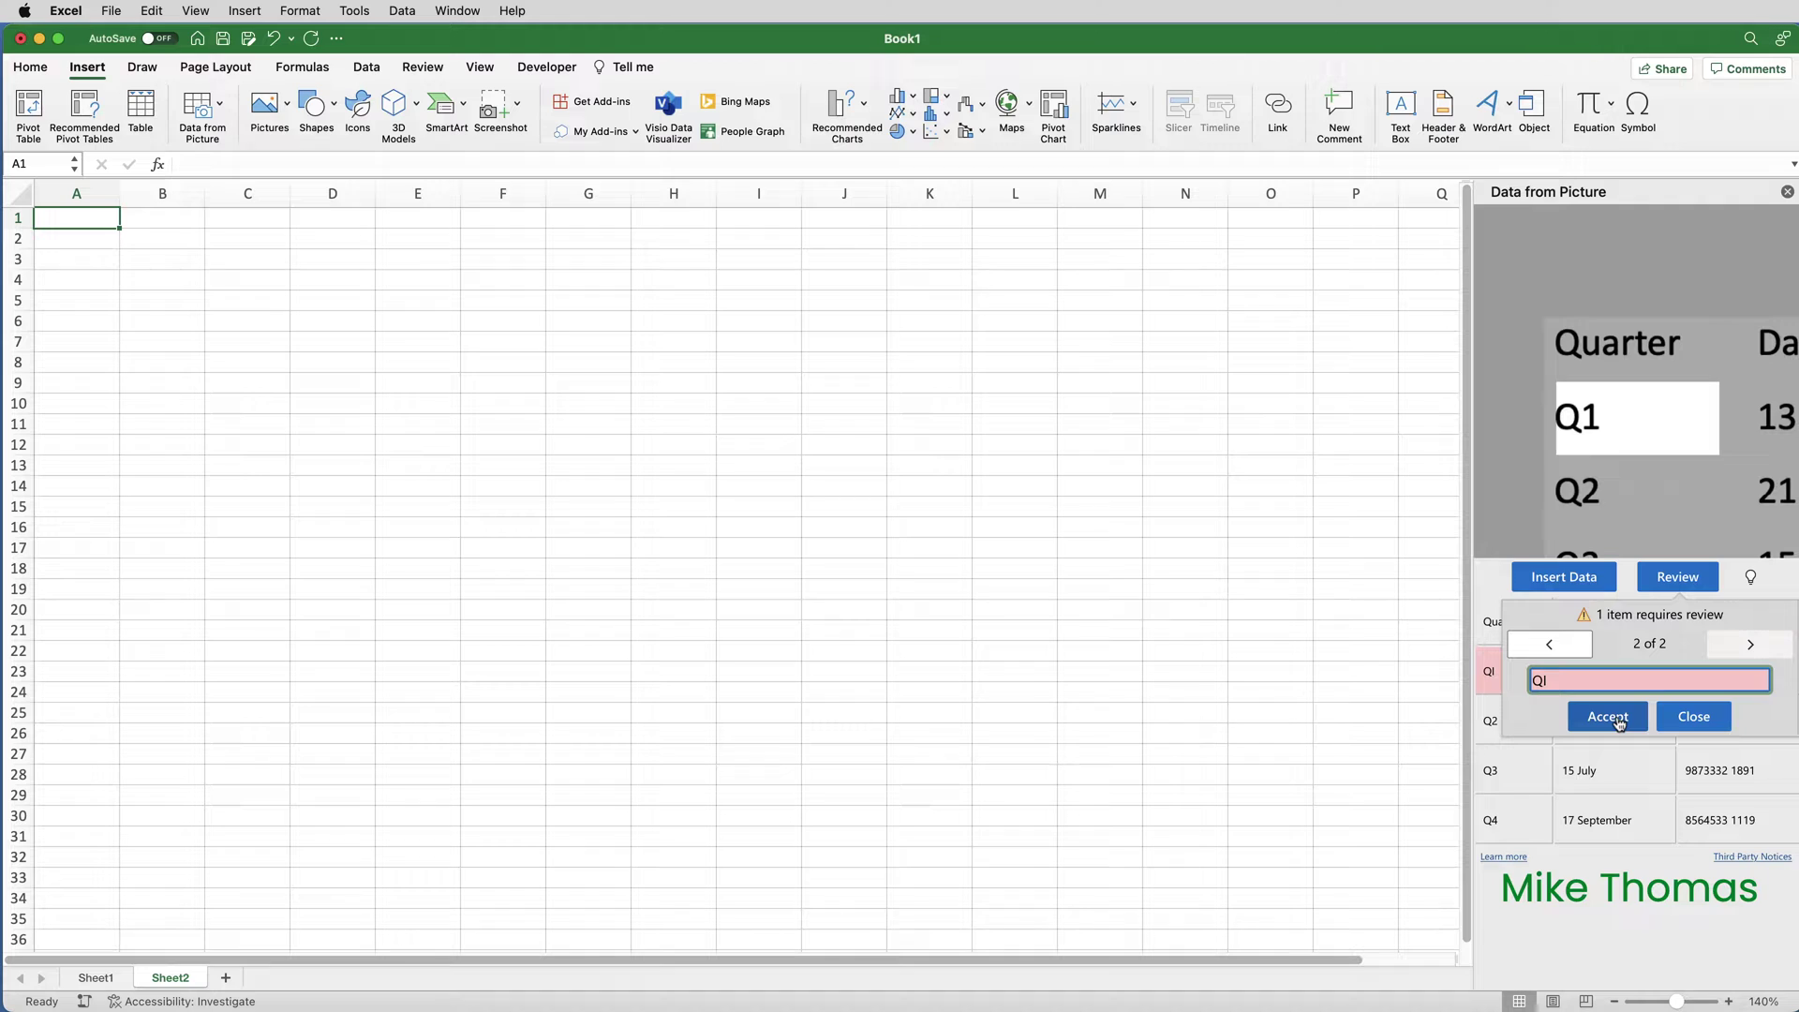
pyautogui.write('1')
pyautogui.click(1628, 717)
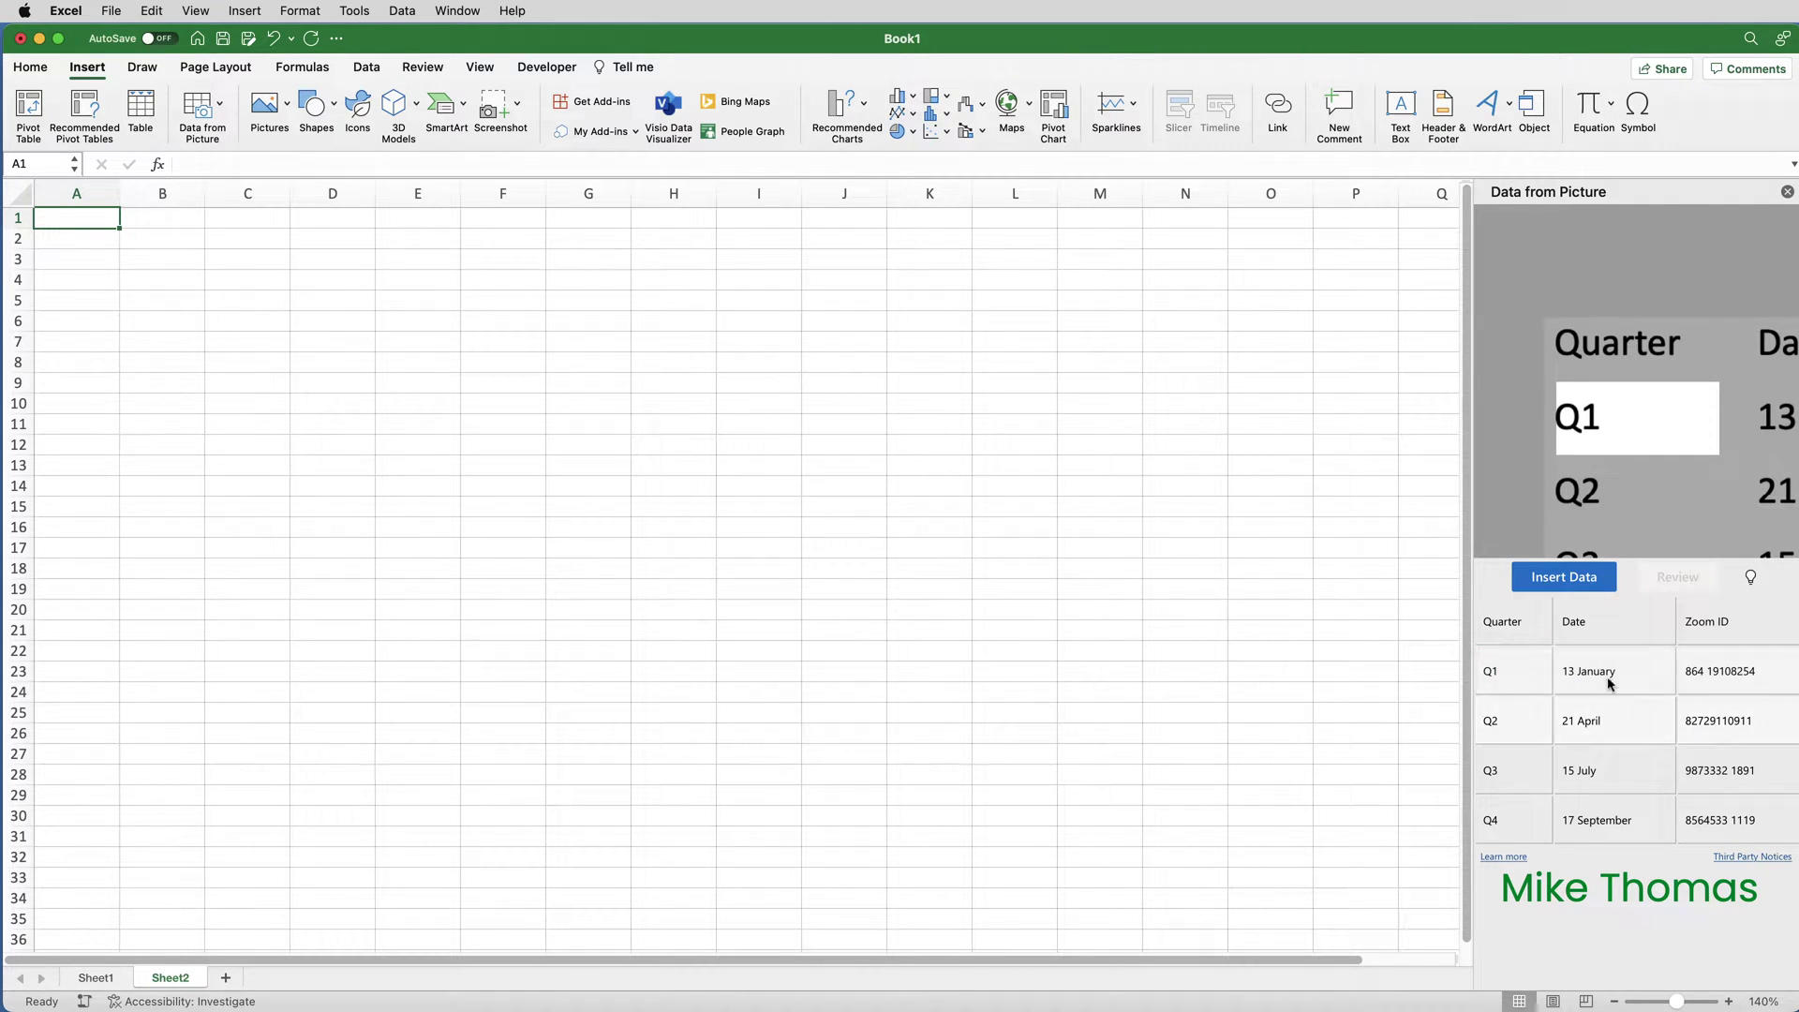
# Insert the reviewed picture data into Sheet2 starting at A1 and check the imported Zoom ID and date cells
pyautogui.click(1568, 577)
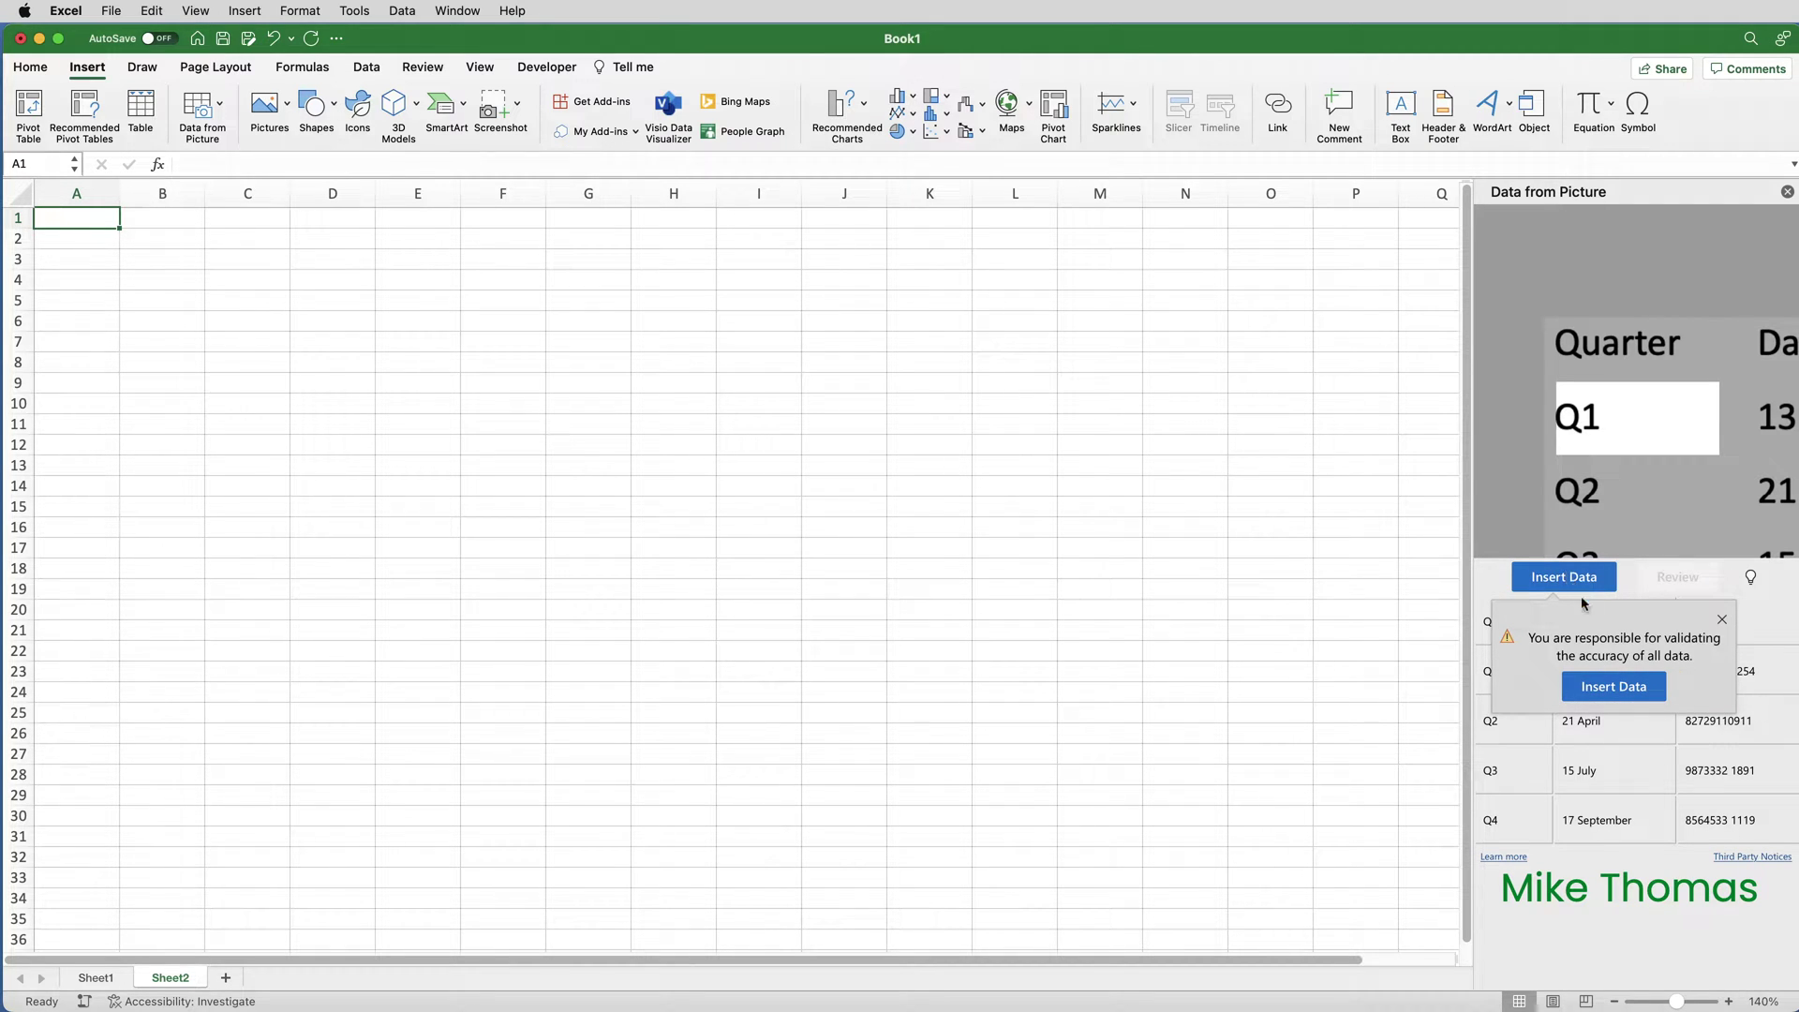
pyautogui.click(1613, 686)
pyautogui.click(213, 255)
pyautogui.click(201, 279)
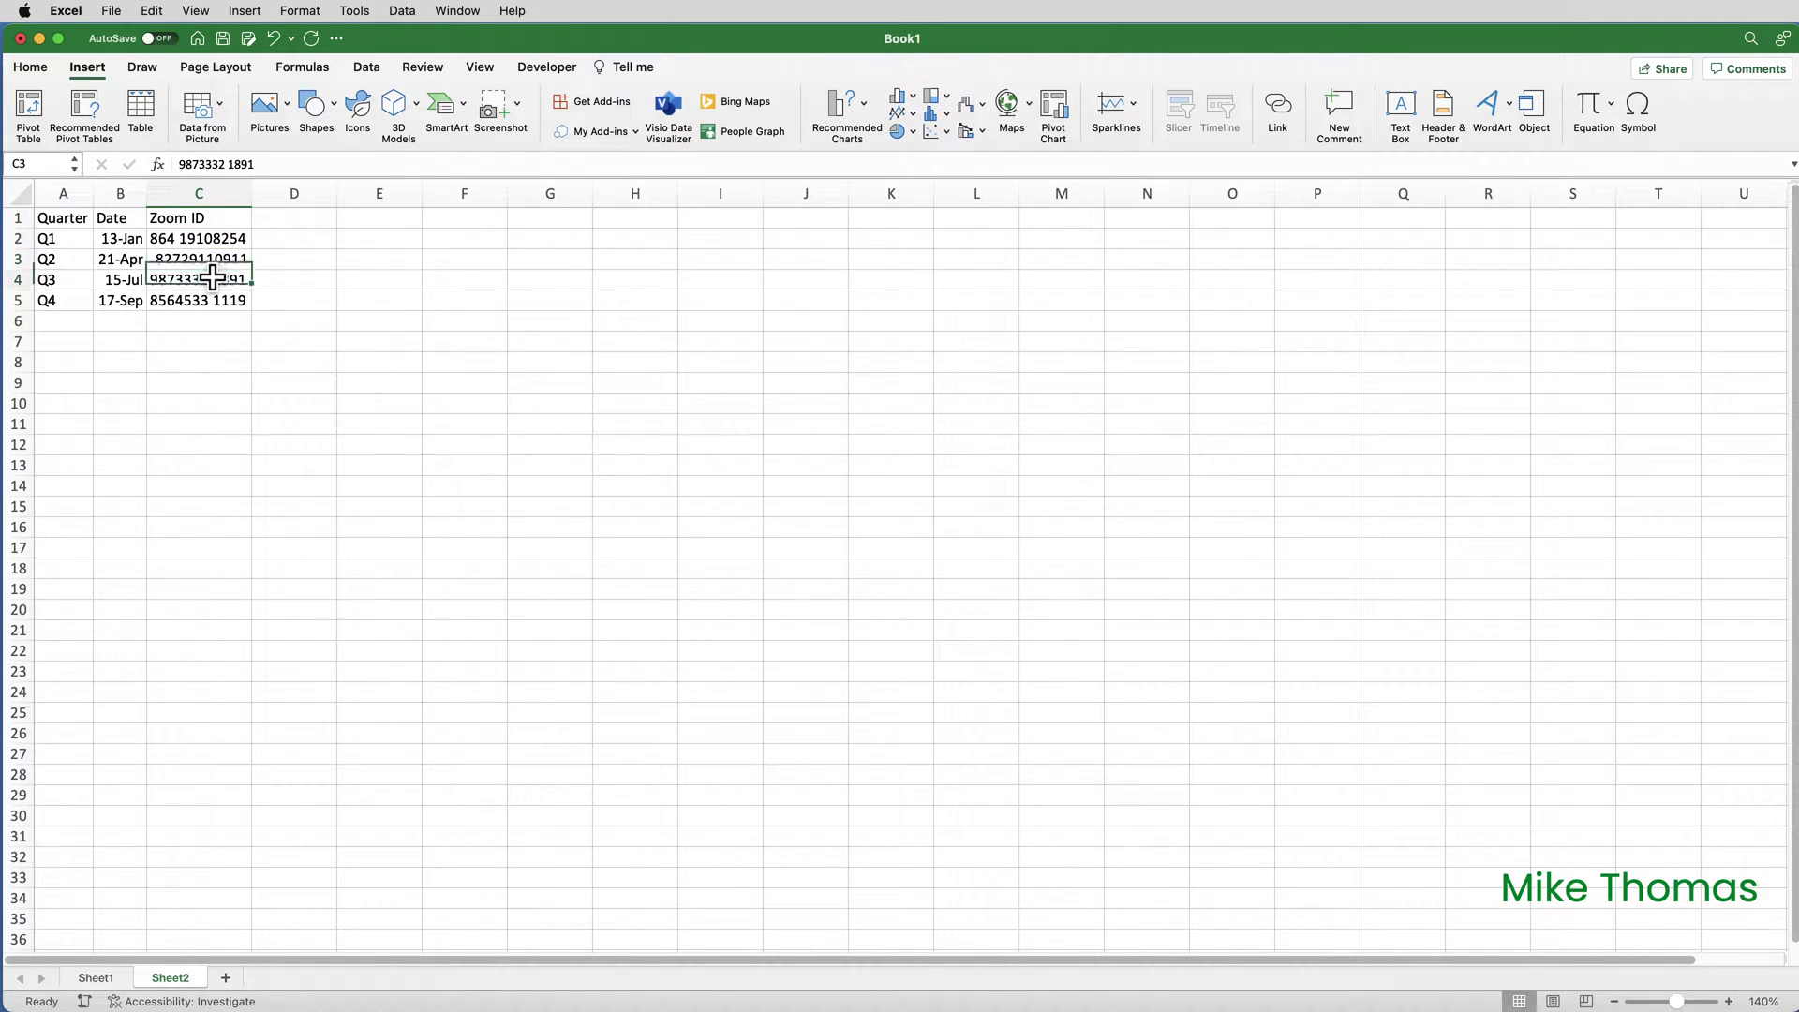
pyautogui.click(132, 264)
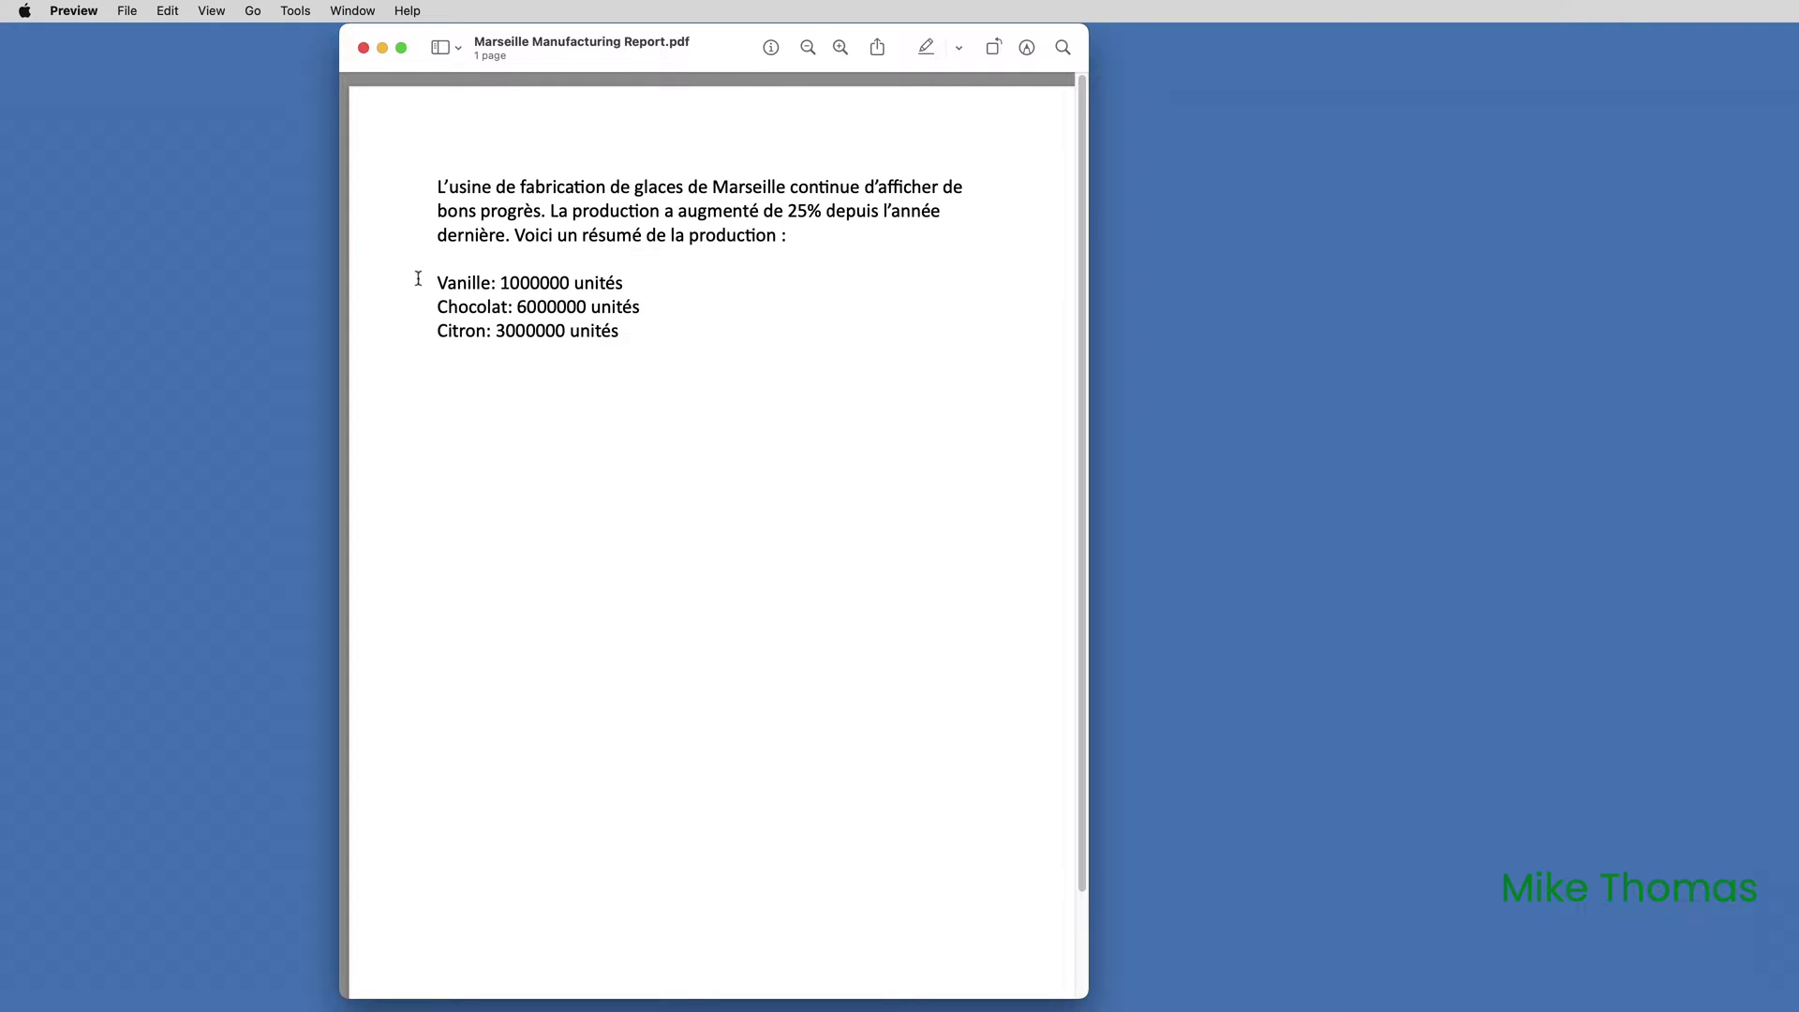
# In Preview, with the Marseille report open, look up which macOS version this Mac runs
pyautogui.click(24, 11)
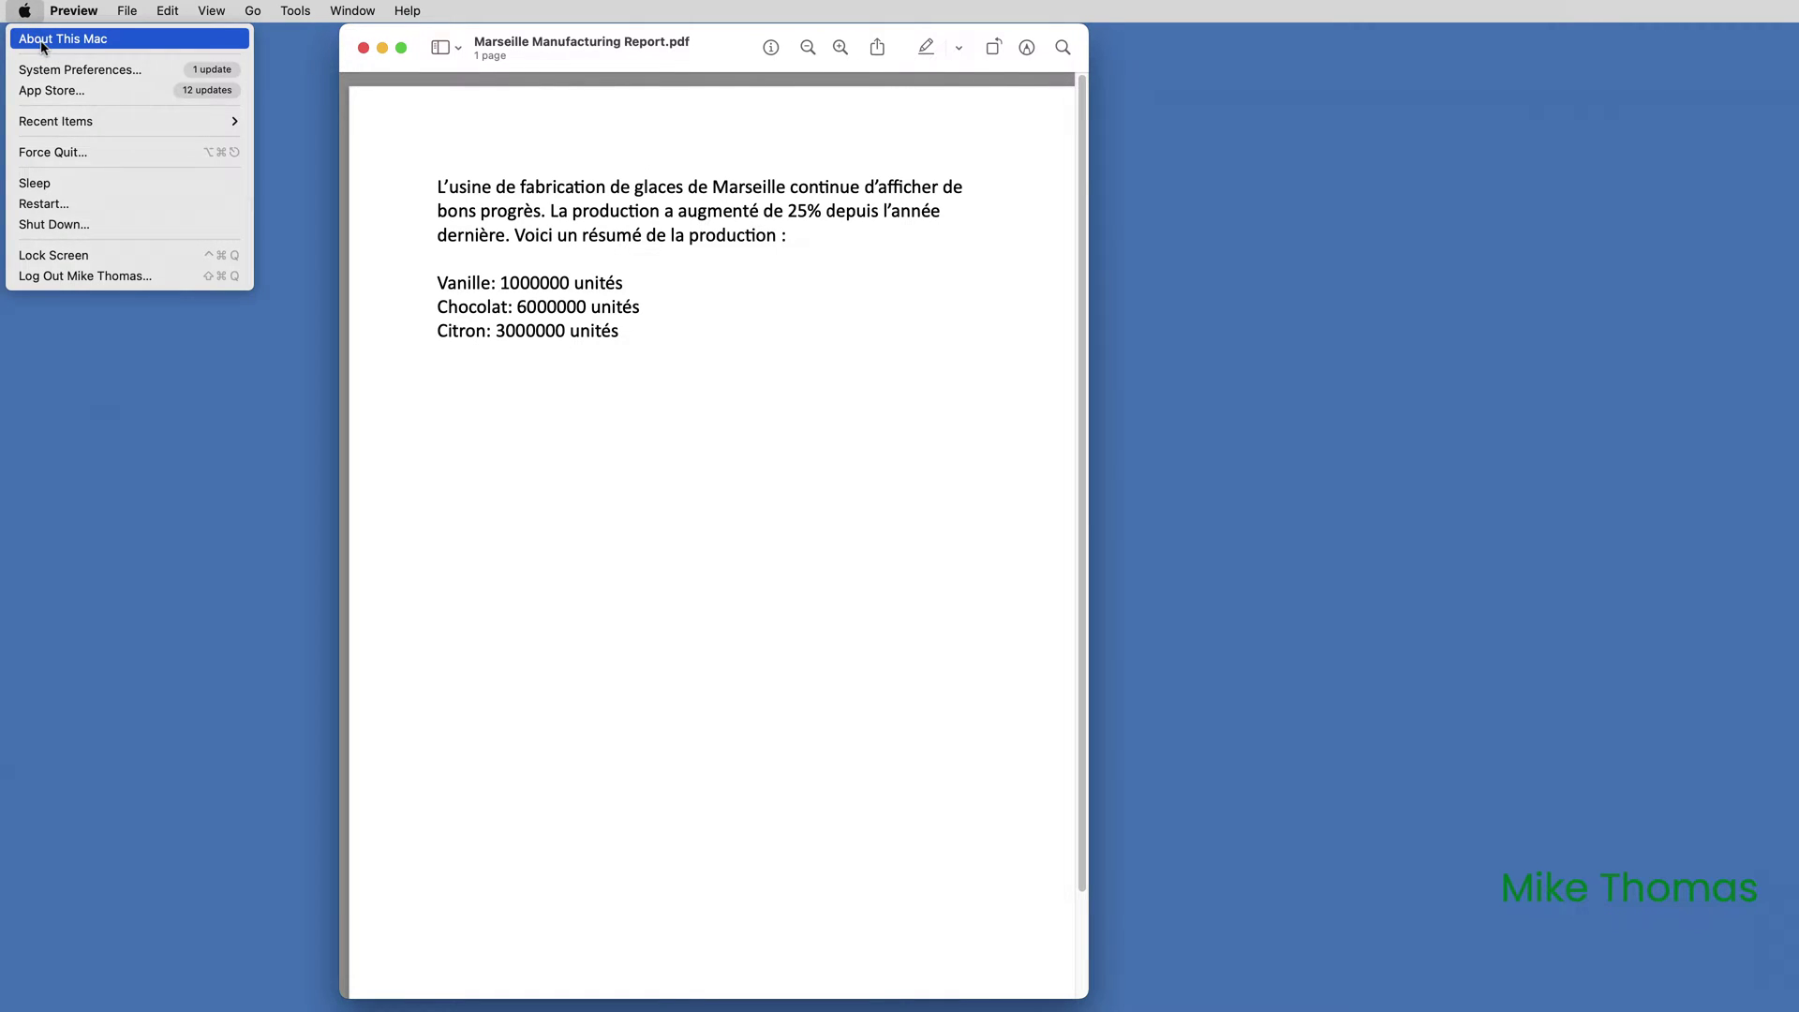
pyautogui.click(43, 47)
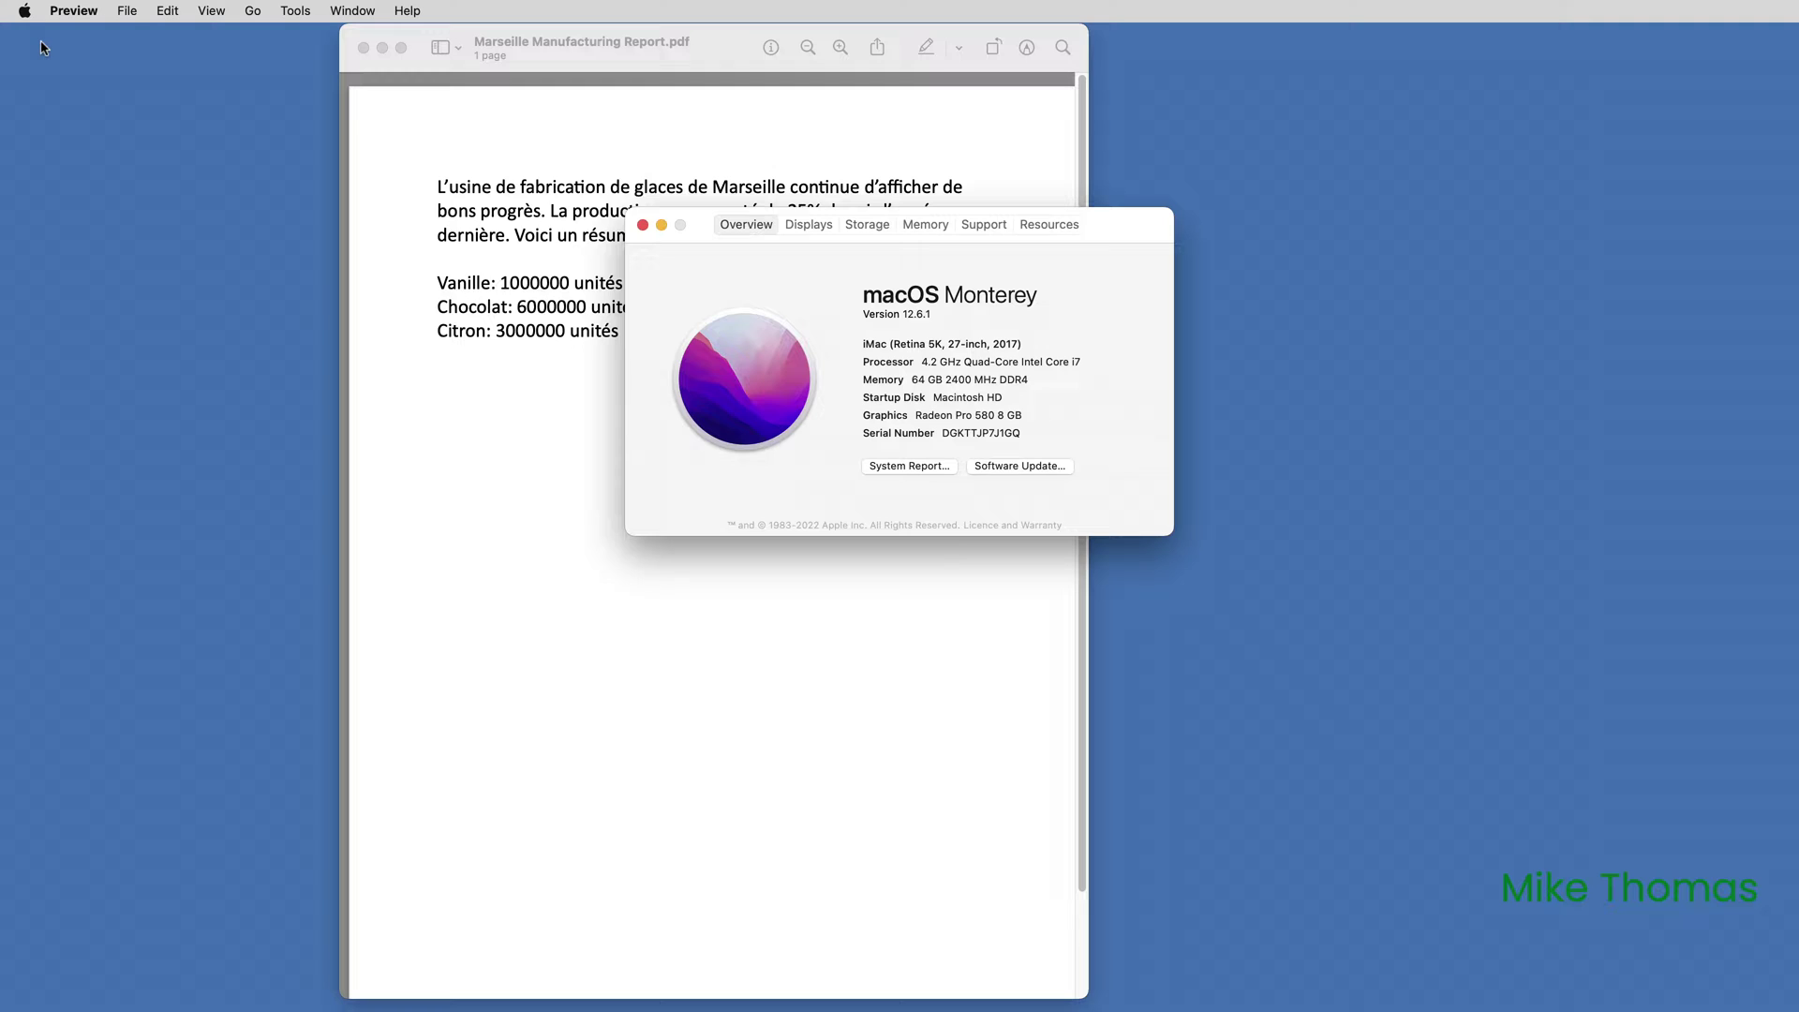
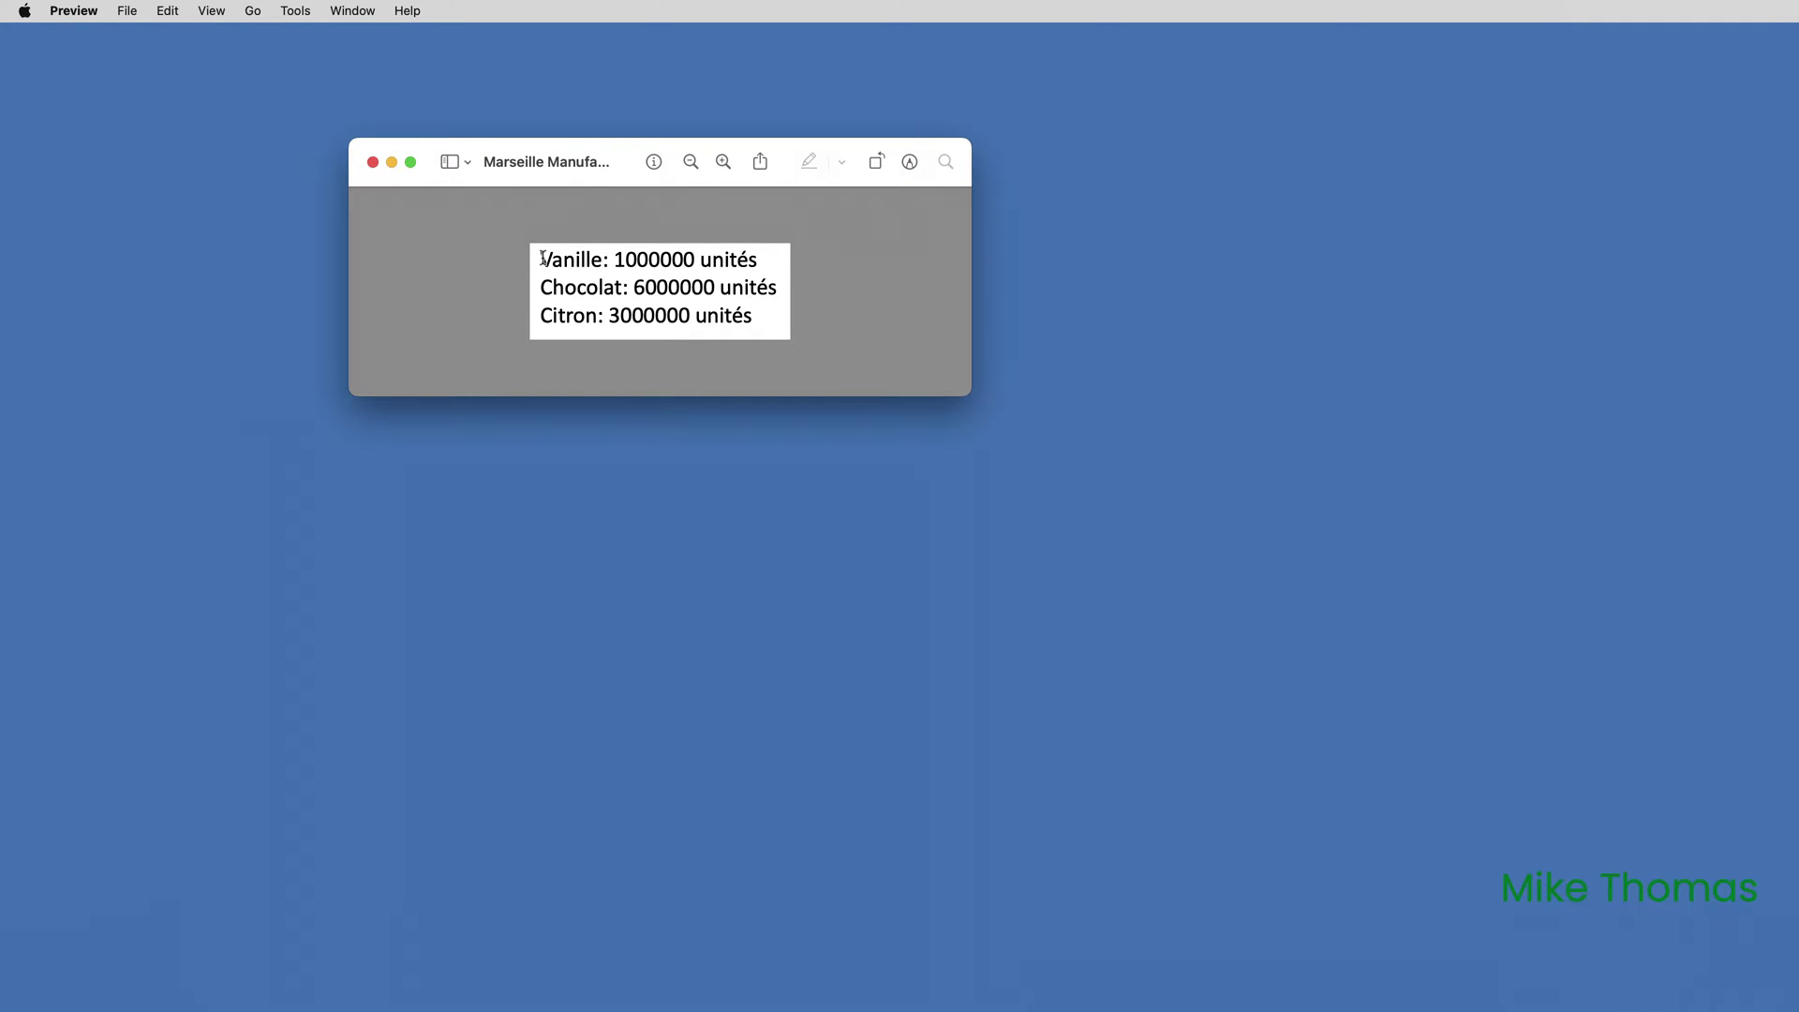
# Translate the three French production lines in the image to English and paste the translation into cell A1 of Sheet3 in Excel
pyautogui.moveTo(543, 259); pyautogui.dragTo(755, 319)
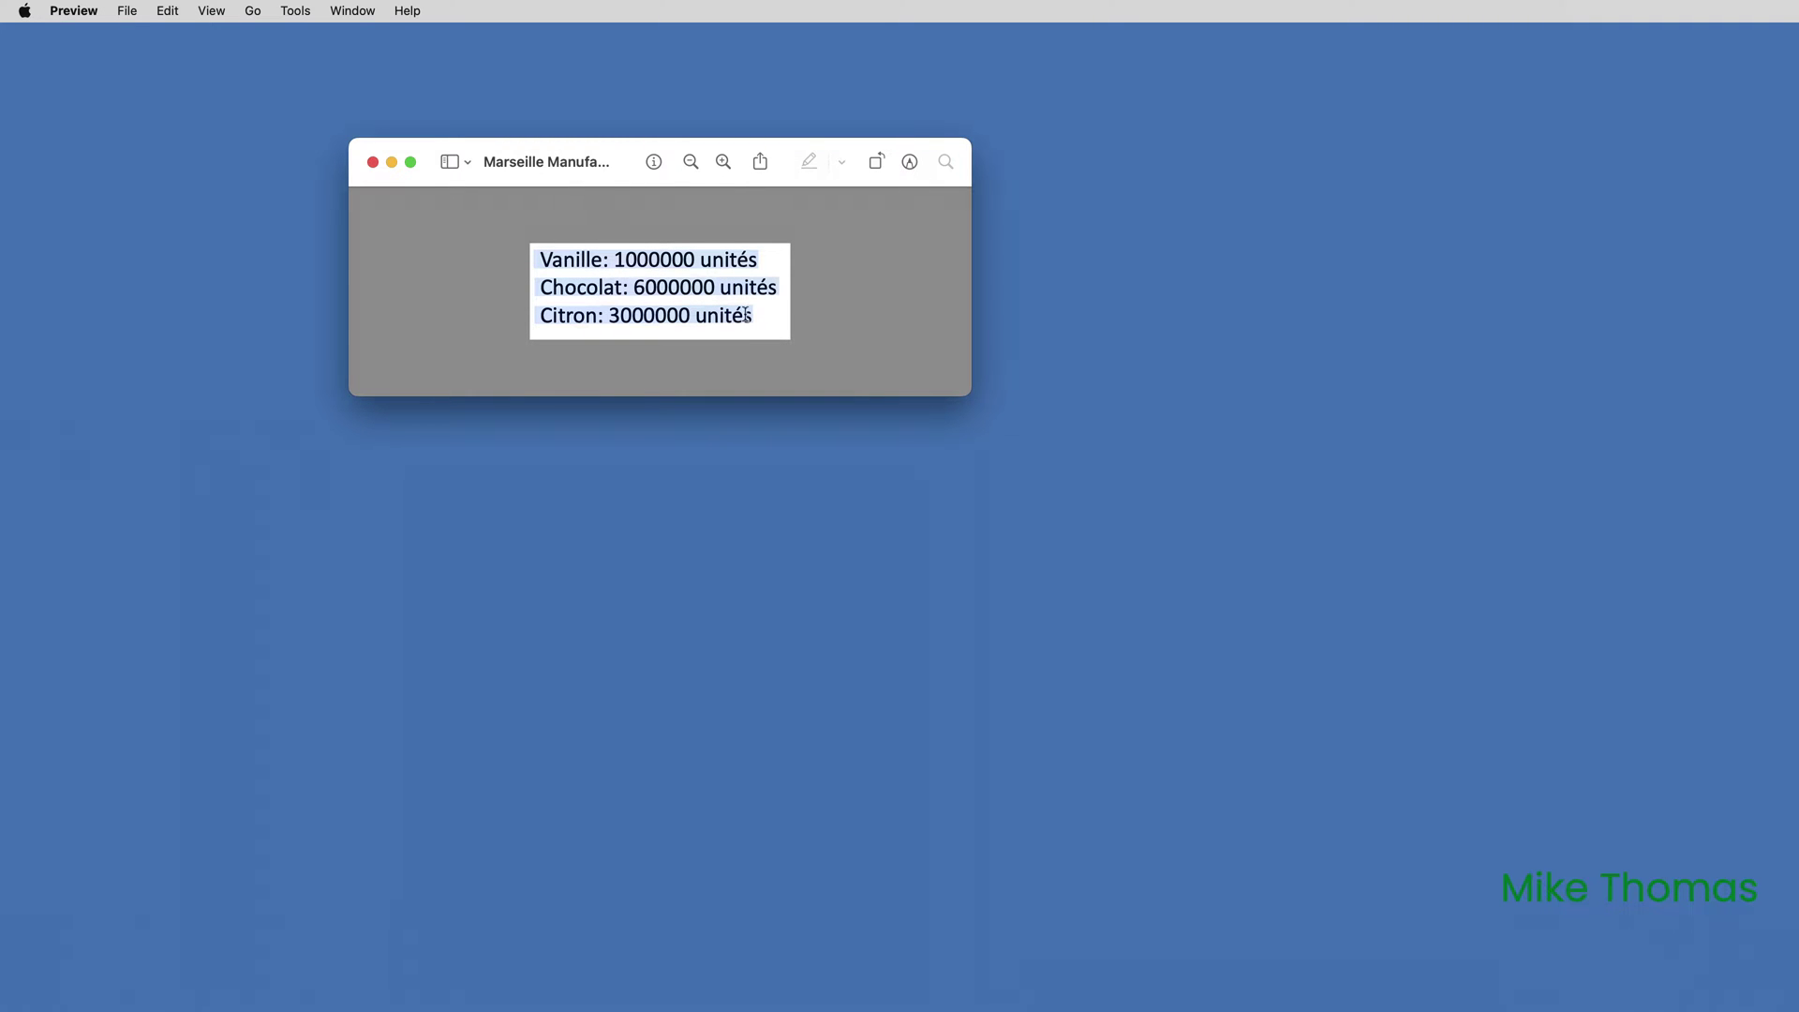
pyautogui.rightClick(721, 311)
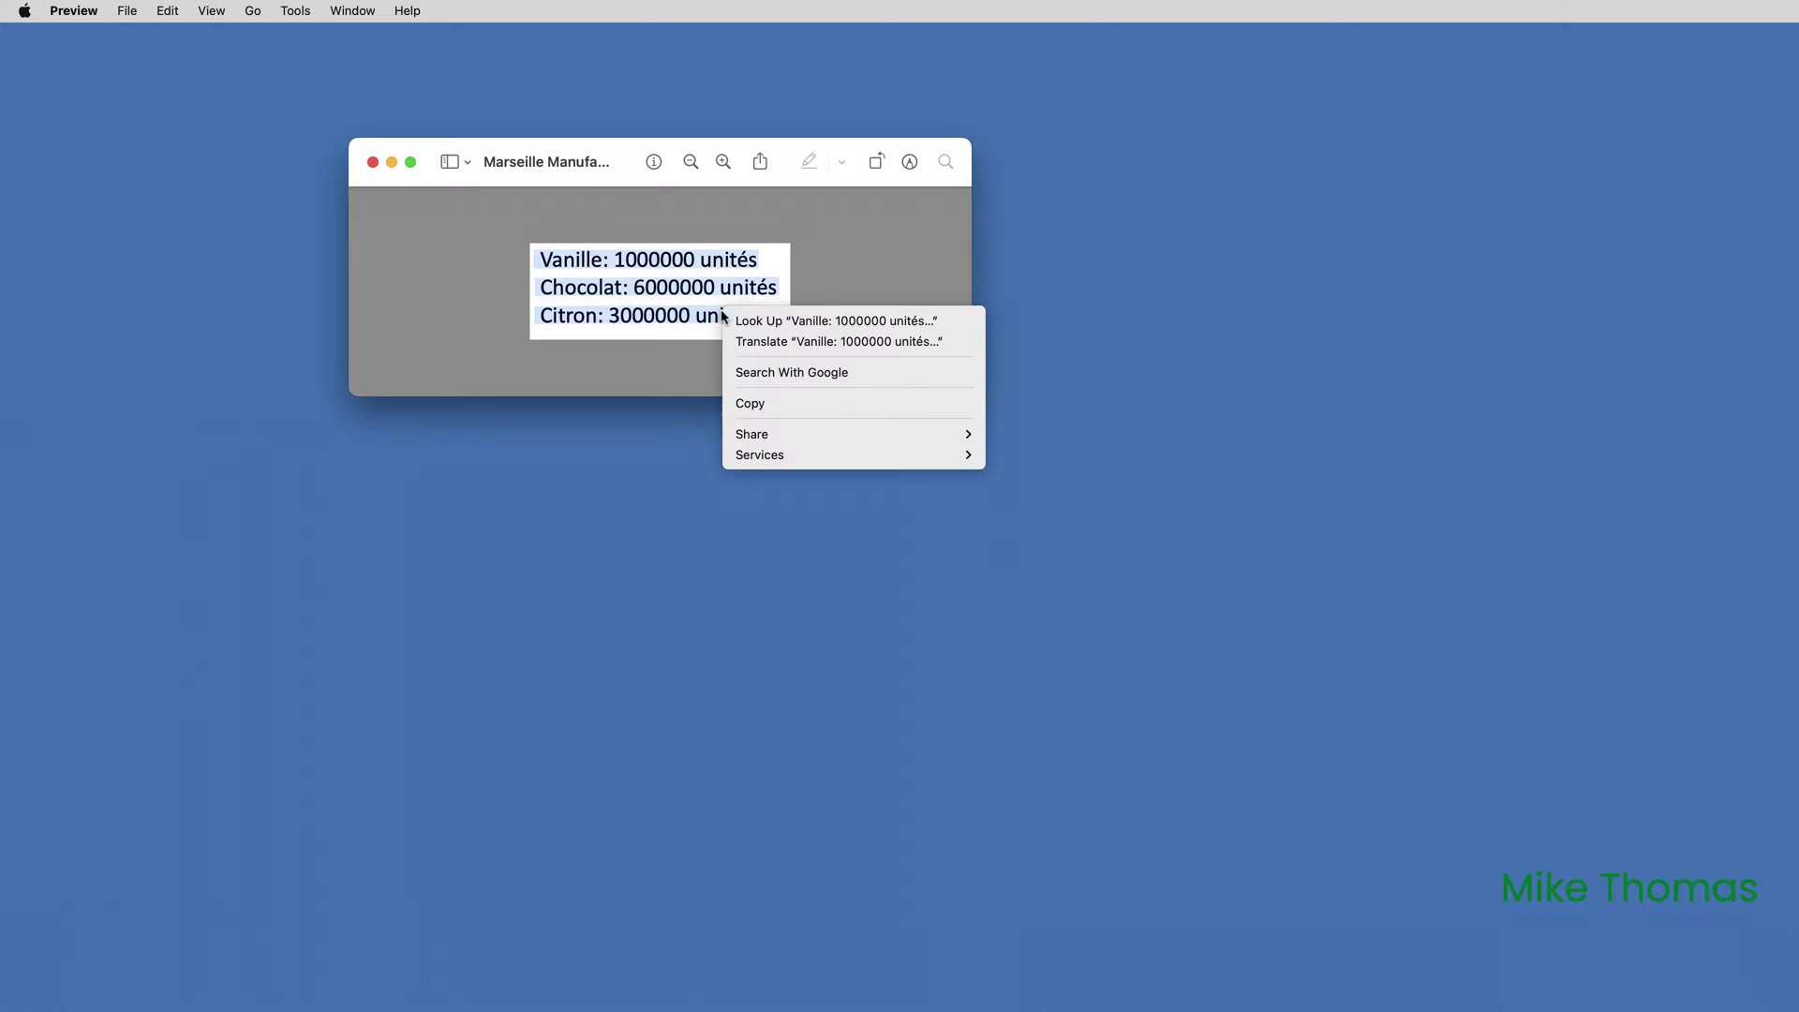
pyautogui.click(778, 343)
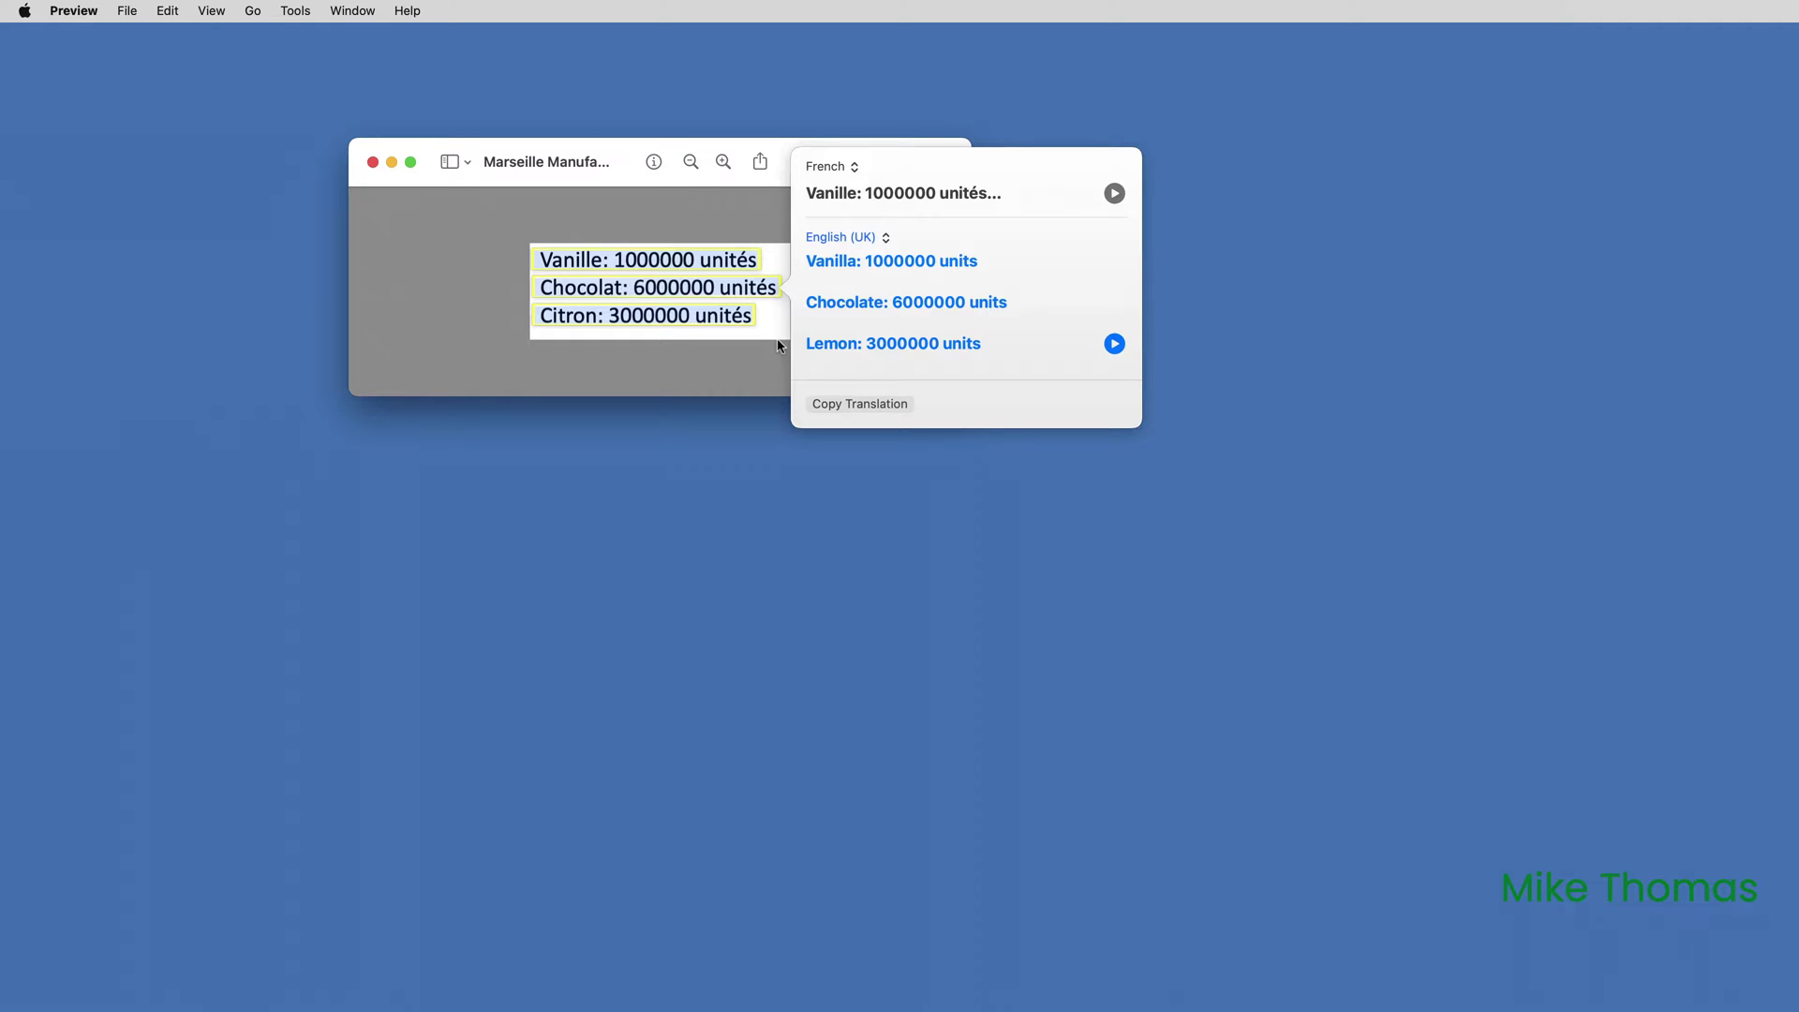
pyautogui.click(851, 405)
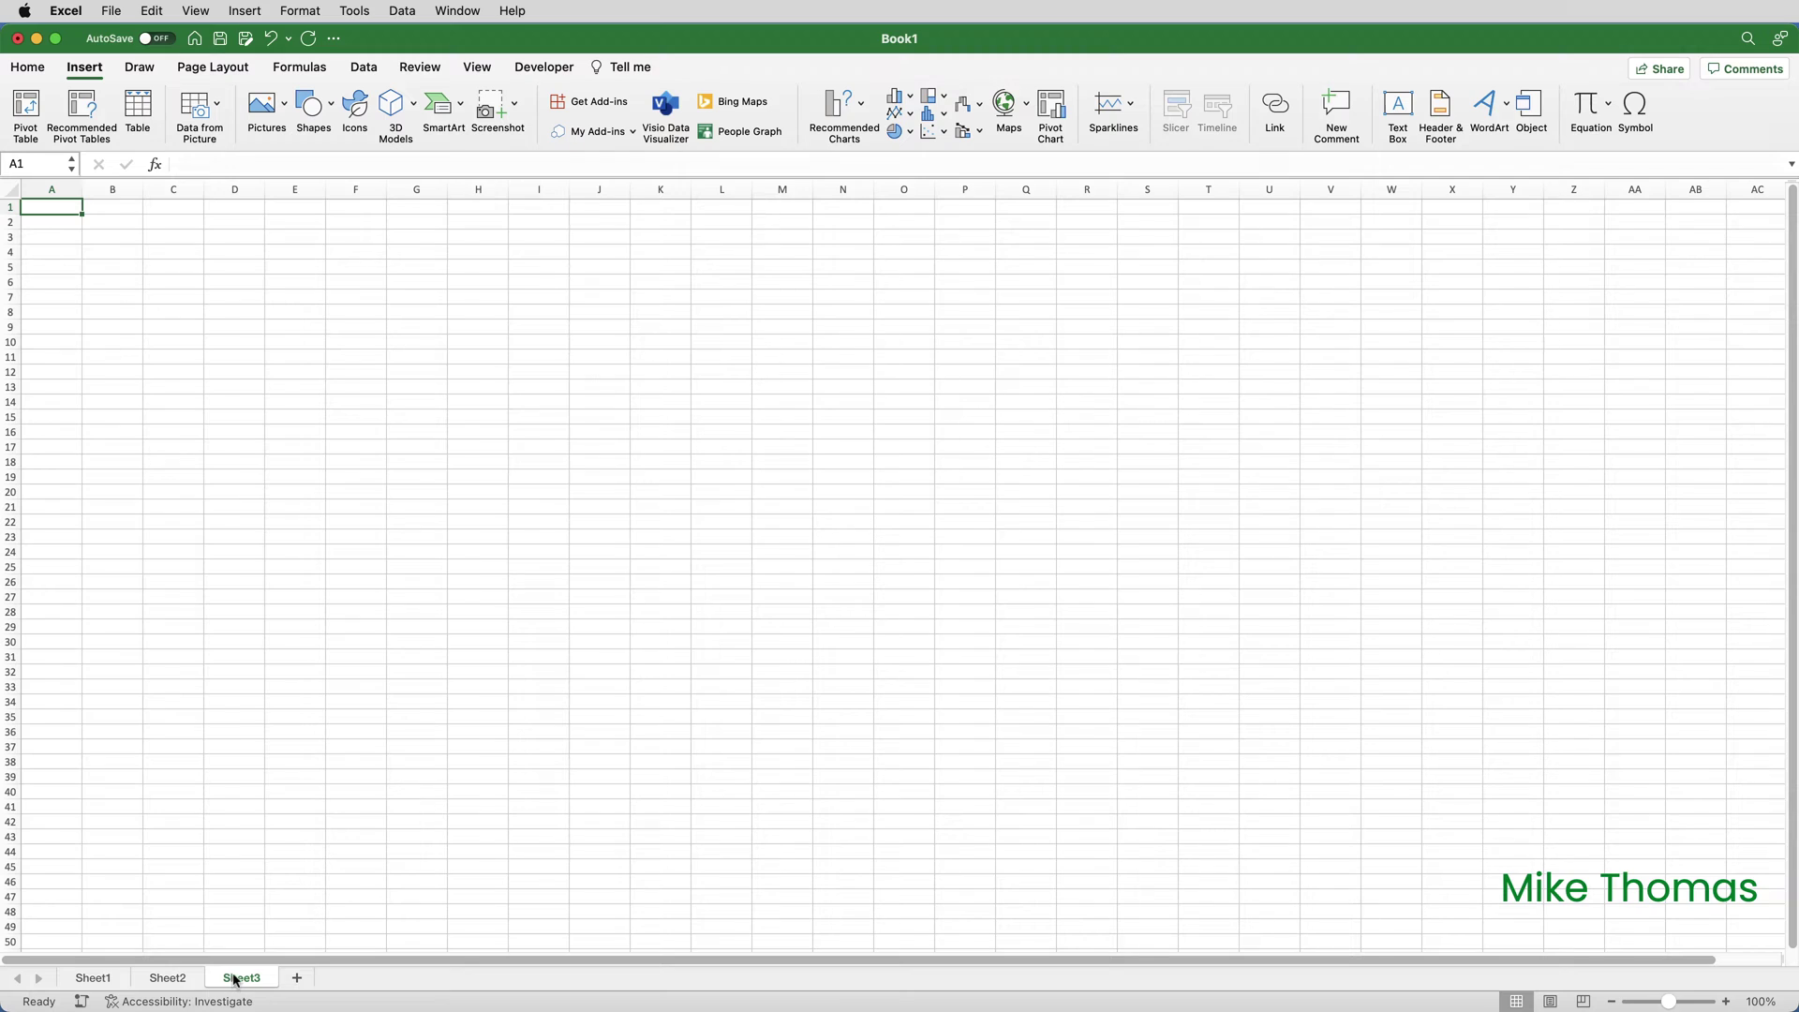
pyautogui.click(28, 75)
pyautogui.click(31, 105)
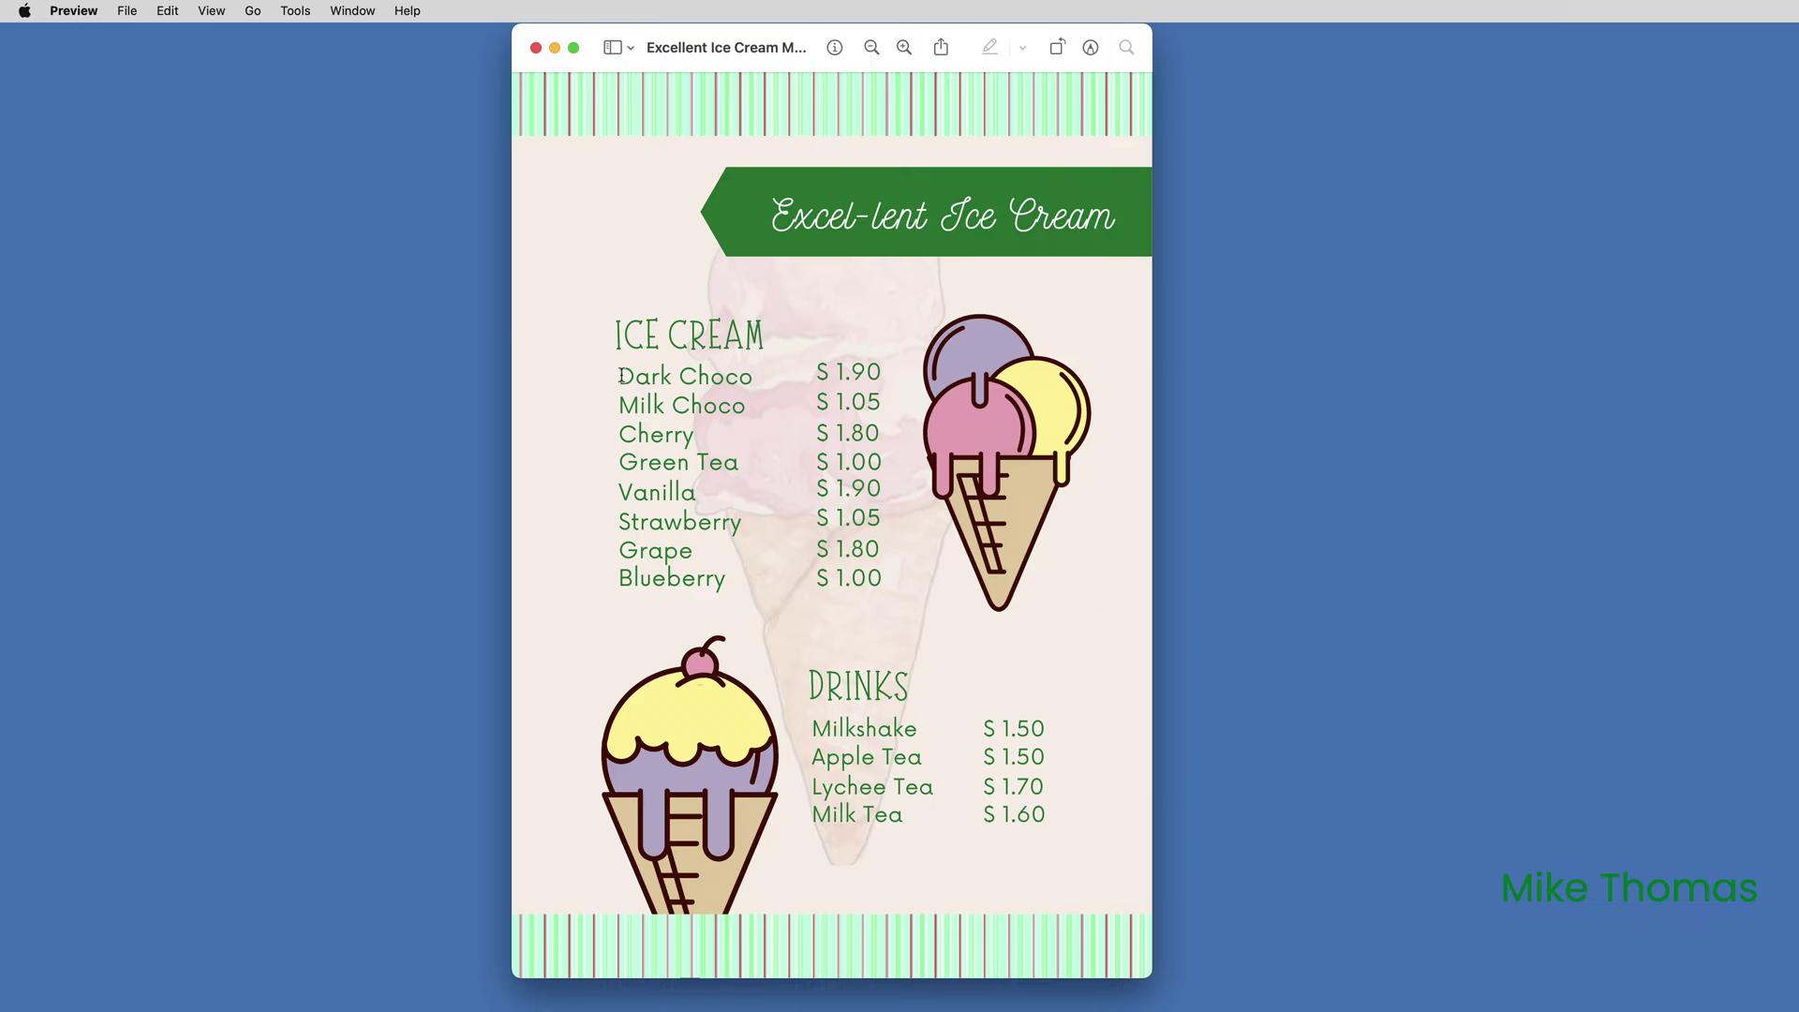
# Copy the ice cream names and prices from the menu image in Preview and paste them into A1 of Sheet4 in Excel
pyautogui.moveTo(617, 375); pyautogui.dragTo(879, 581)
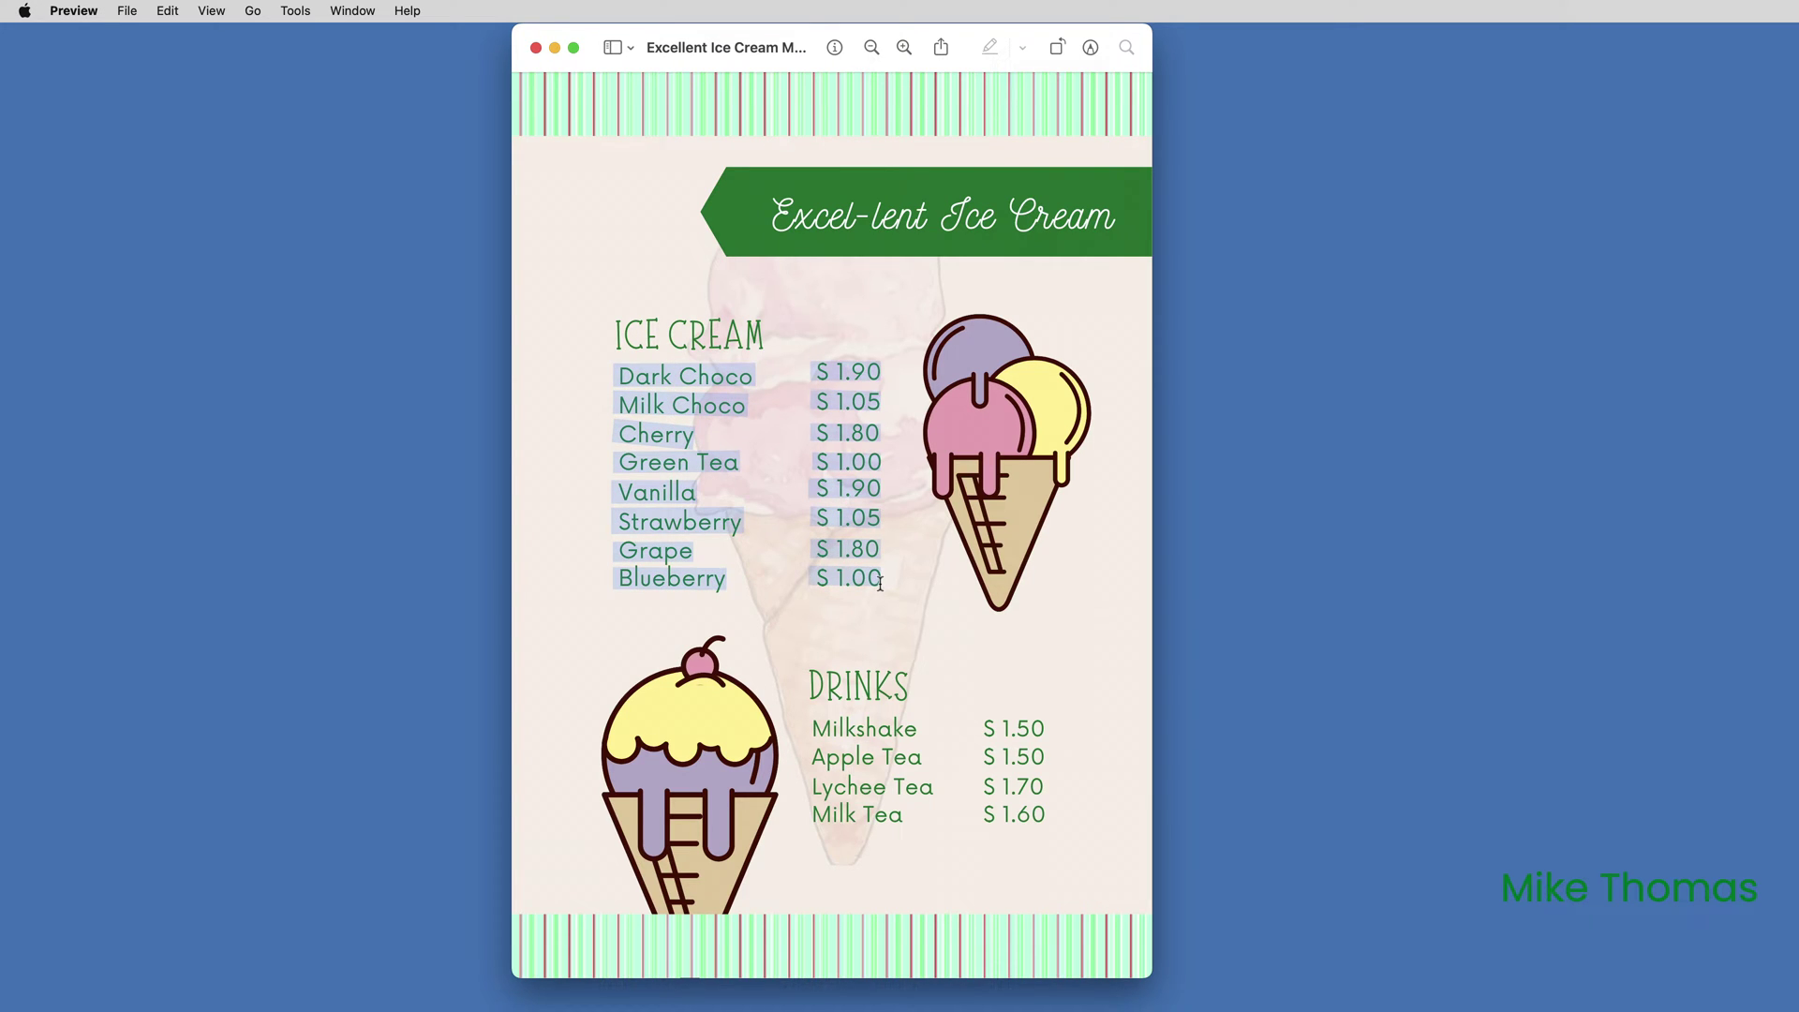
pyautogui.press('super+Tab')
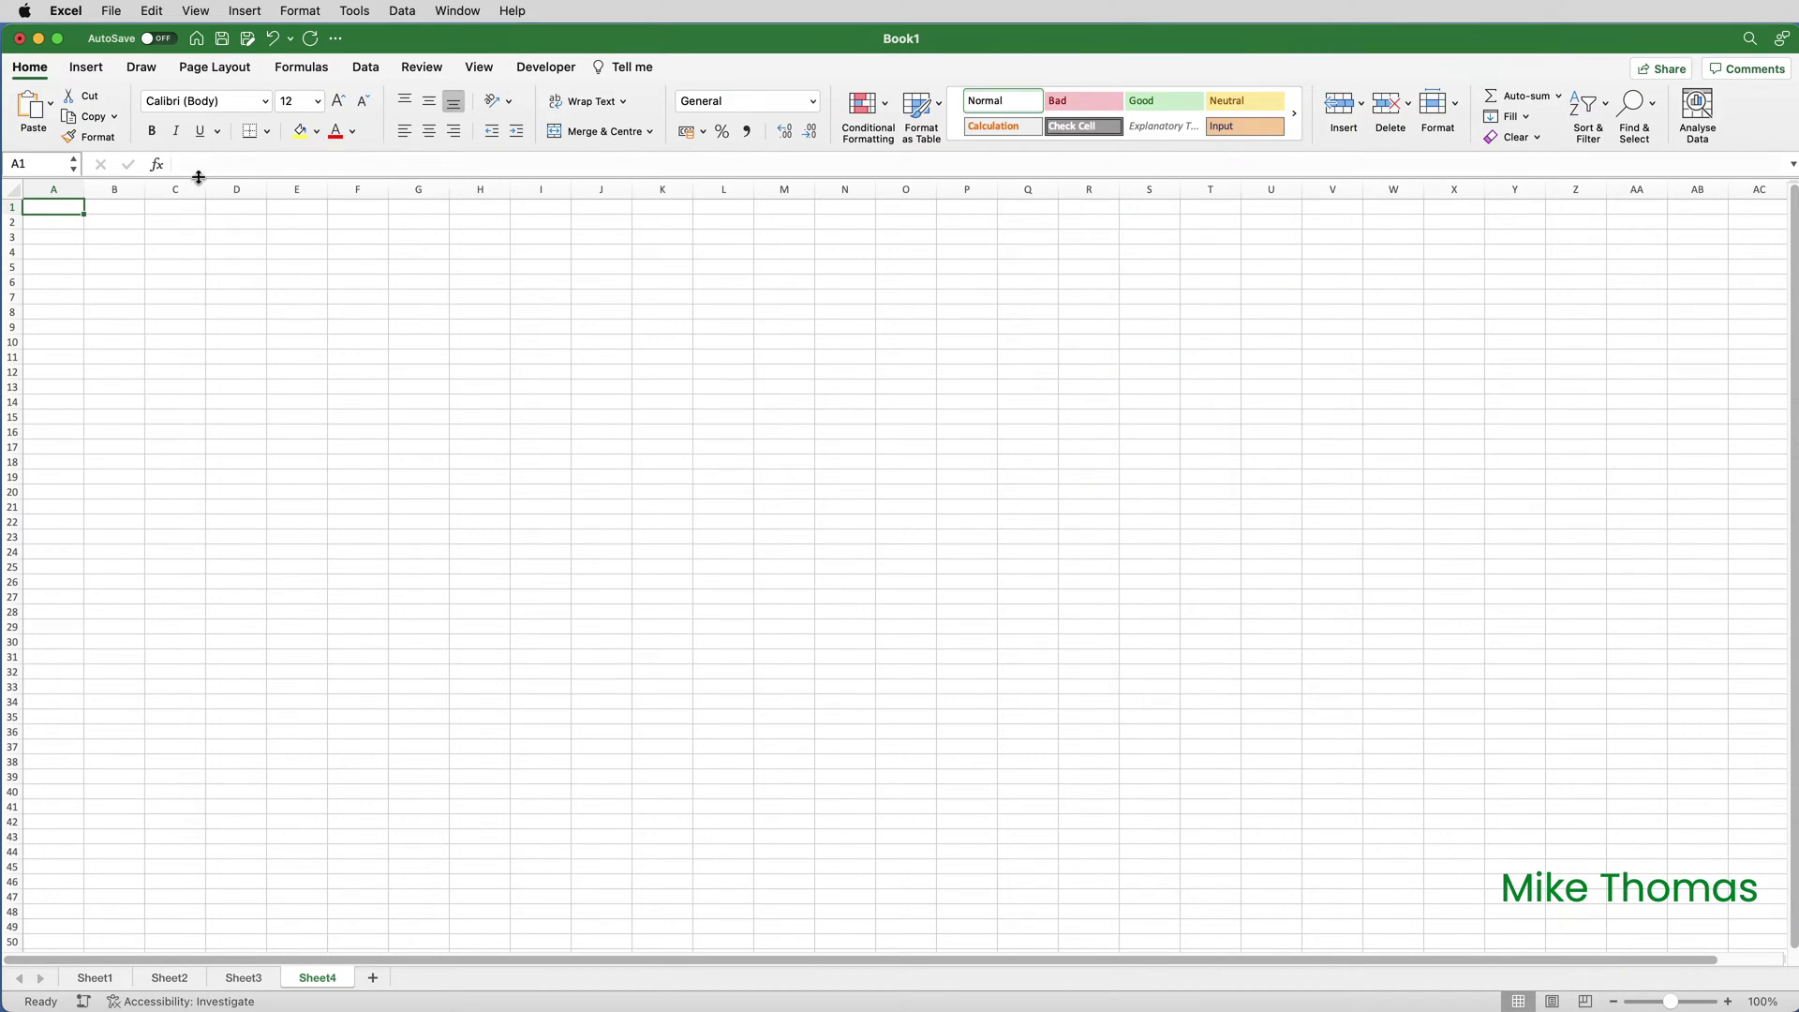
pyautogui.press('super+v')
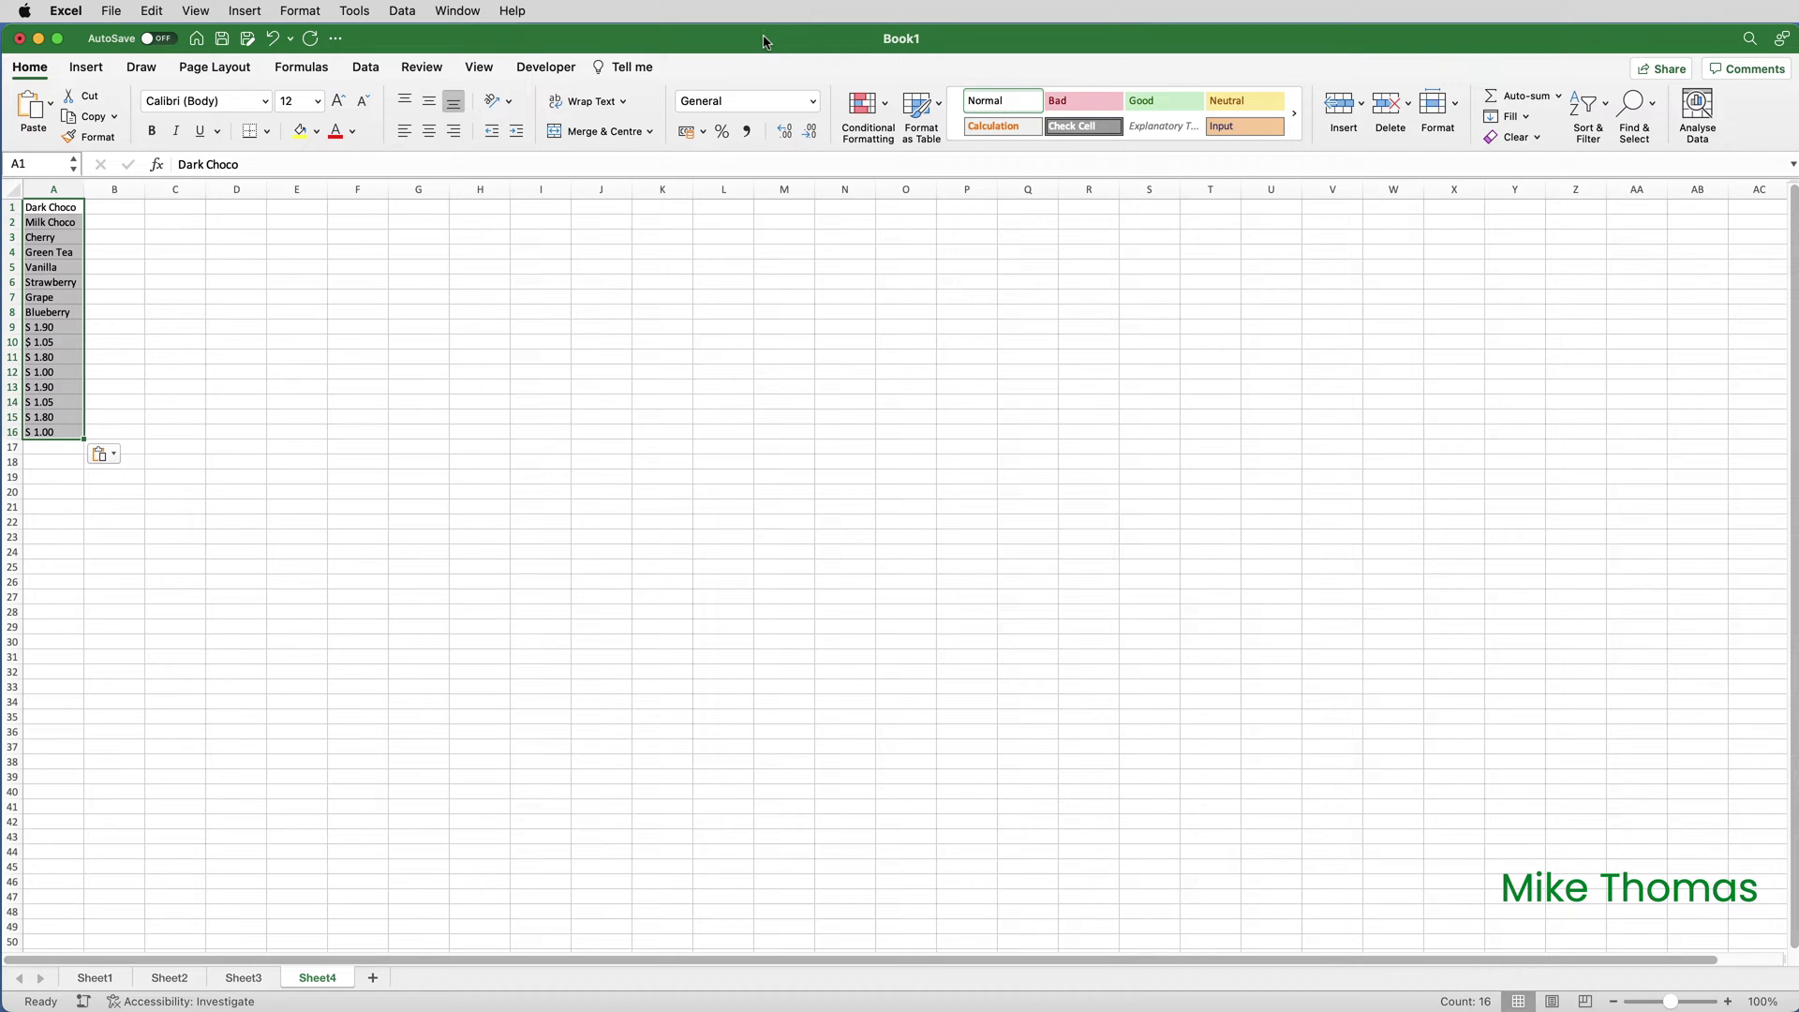
# Compare the pasted list with the menu image and move the prices from A9:A16 to B1:B8 beside the flavours
pyautogui.moveTo(765, 38); pyautogui.dragTo(1722, 35)
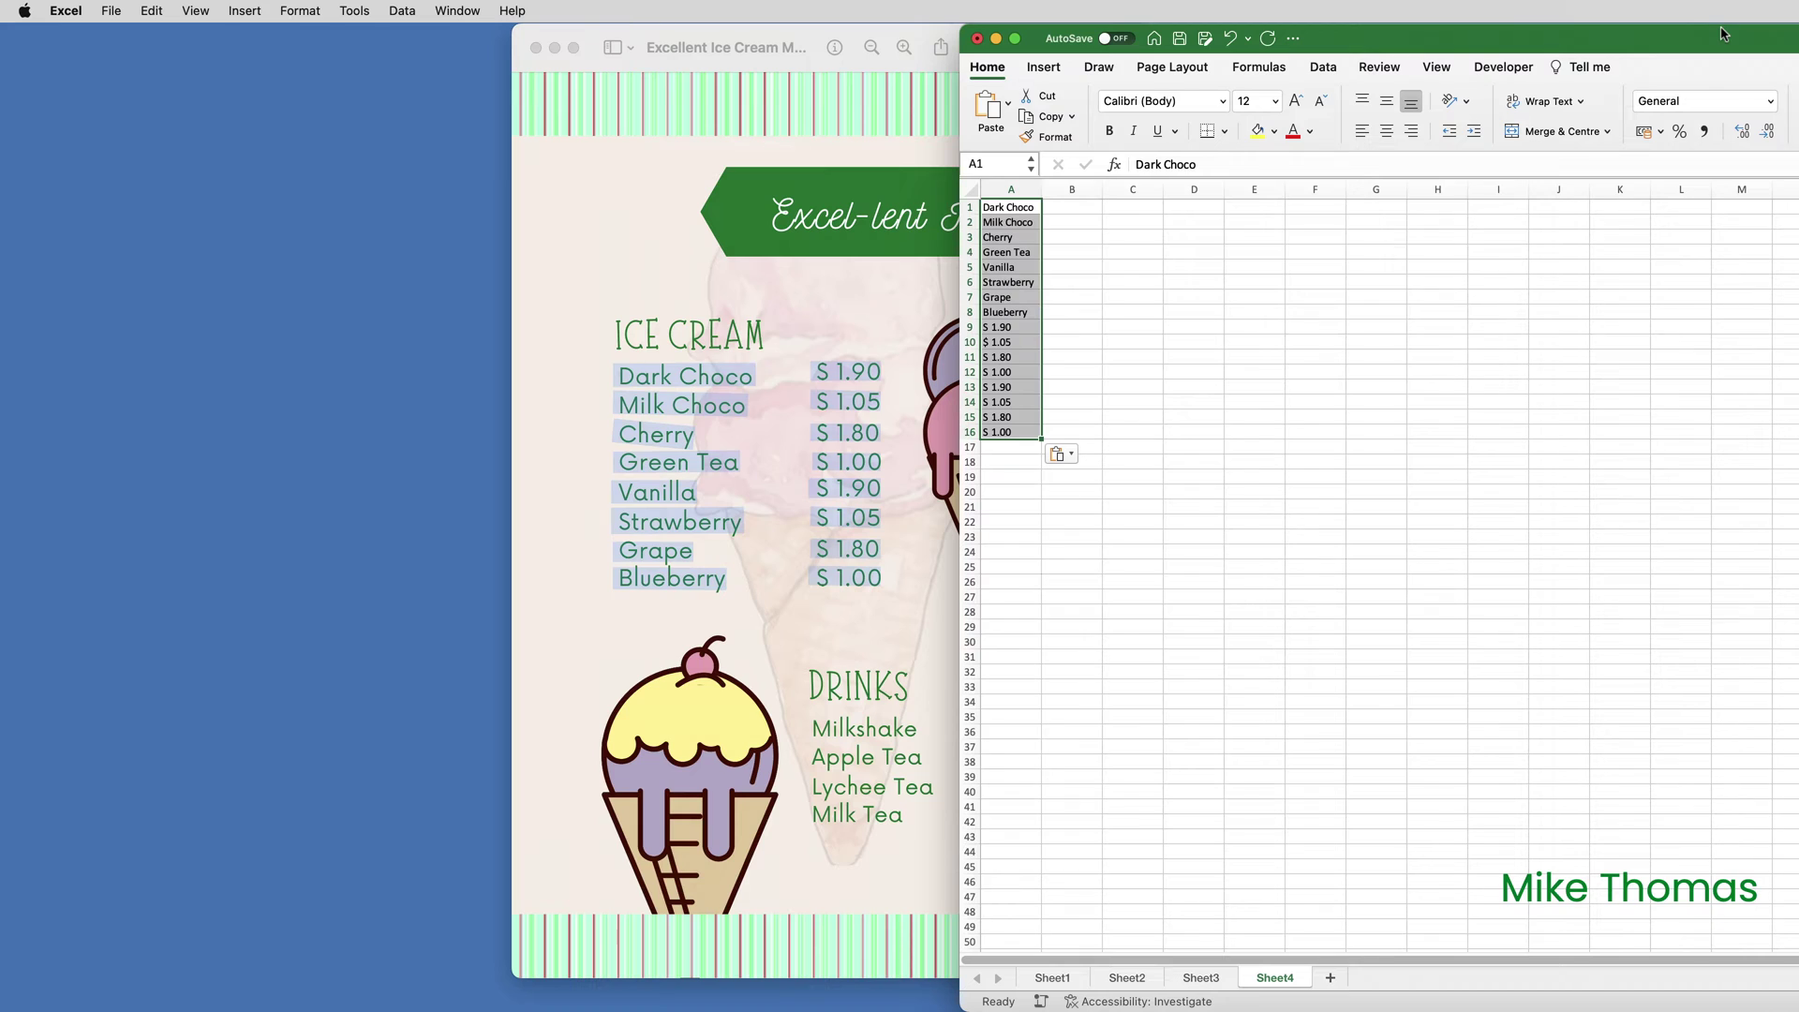
pyautogui.doubleClick(1722, 34)
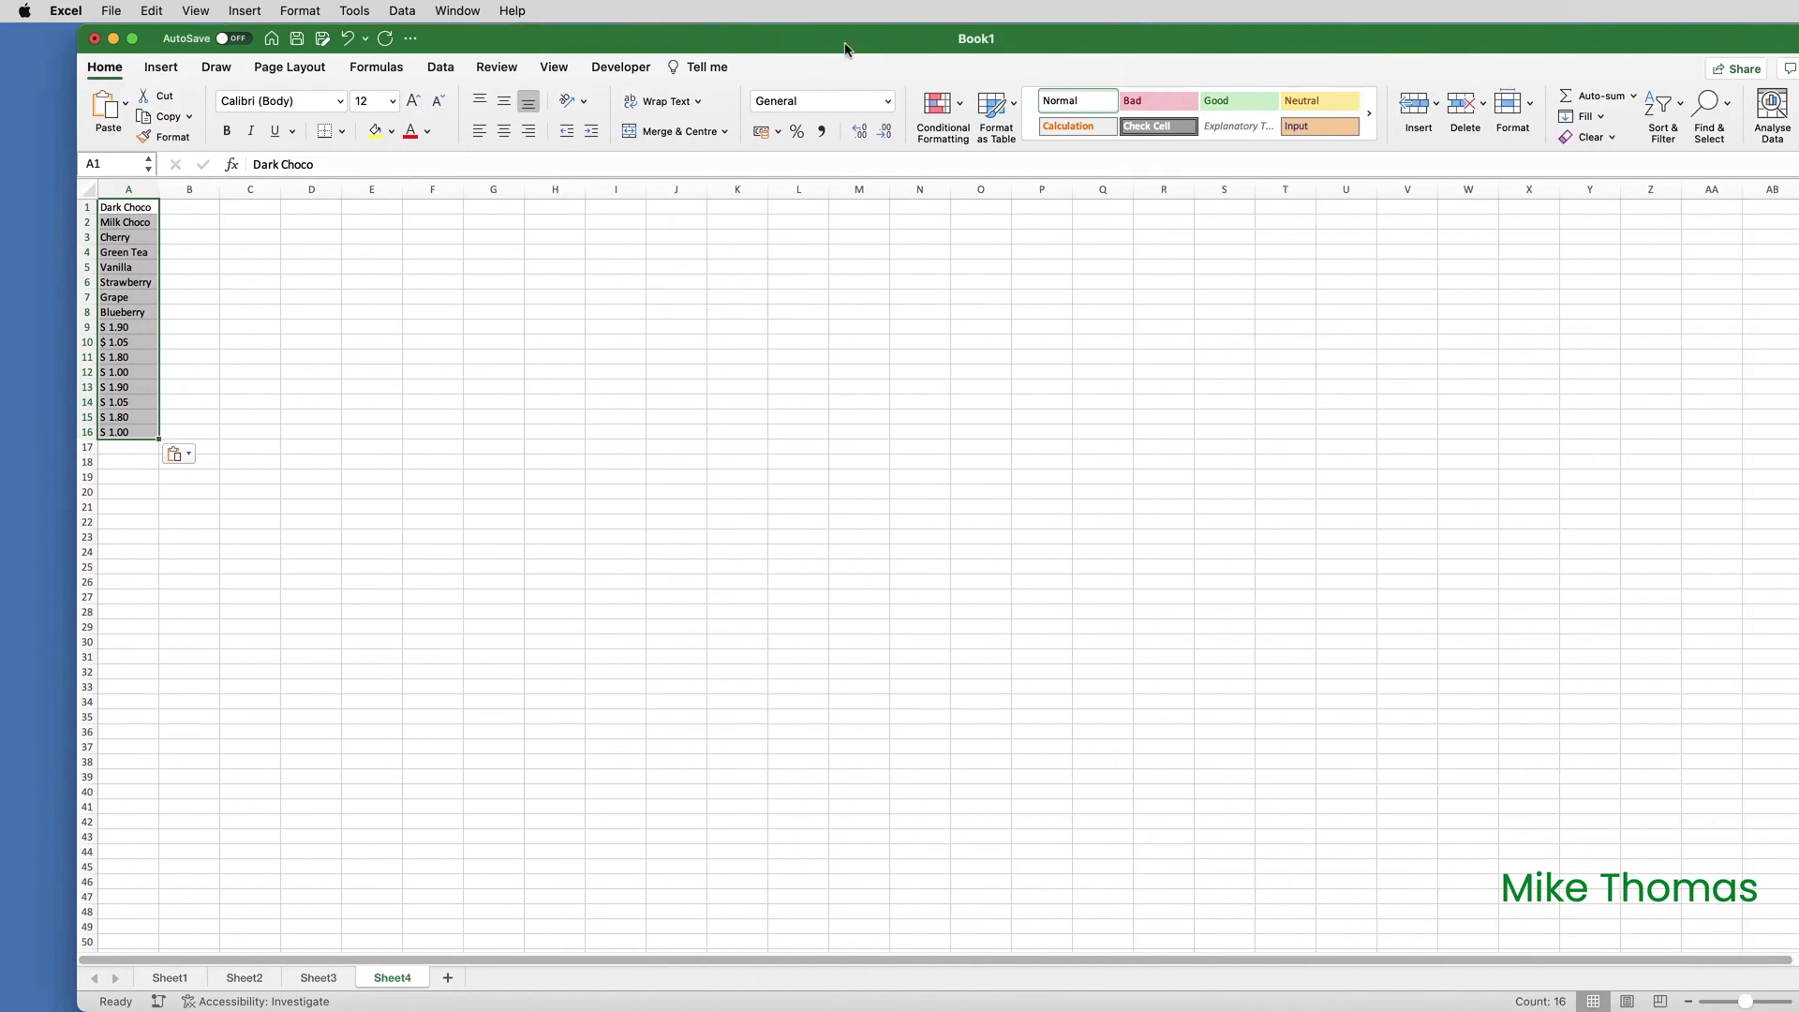
pyautogui.moveTo(51, 328); pyautogui.dragTo(67, 432)
pyautogui.press('super+c')
pyautogui.click(113, 208)
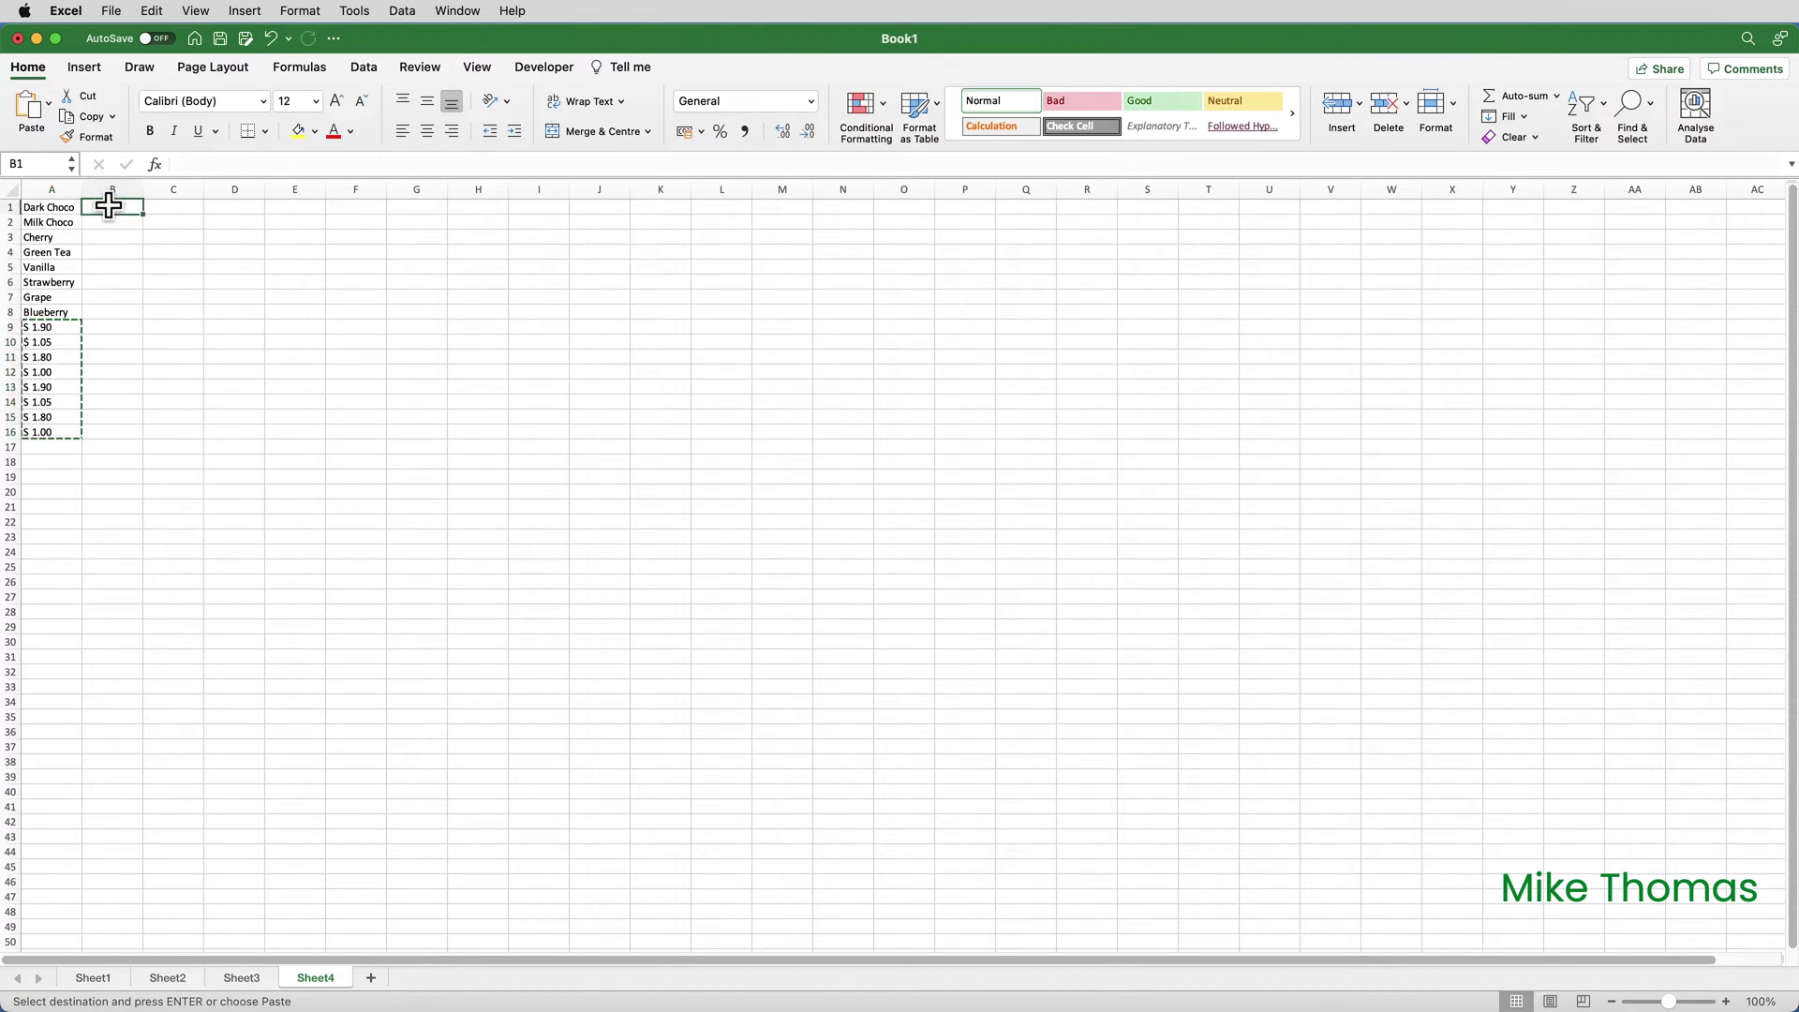
pyautogui.press('super+v')
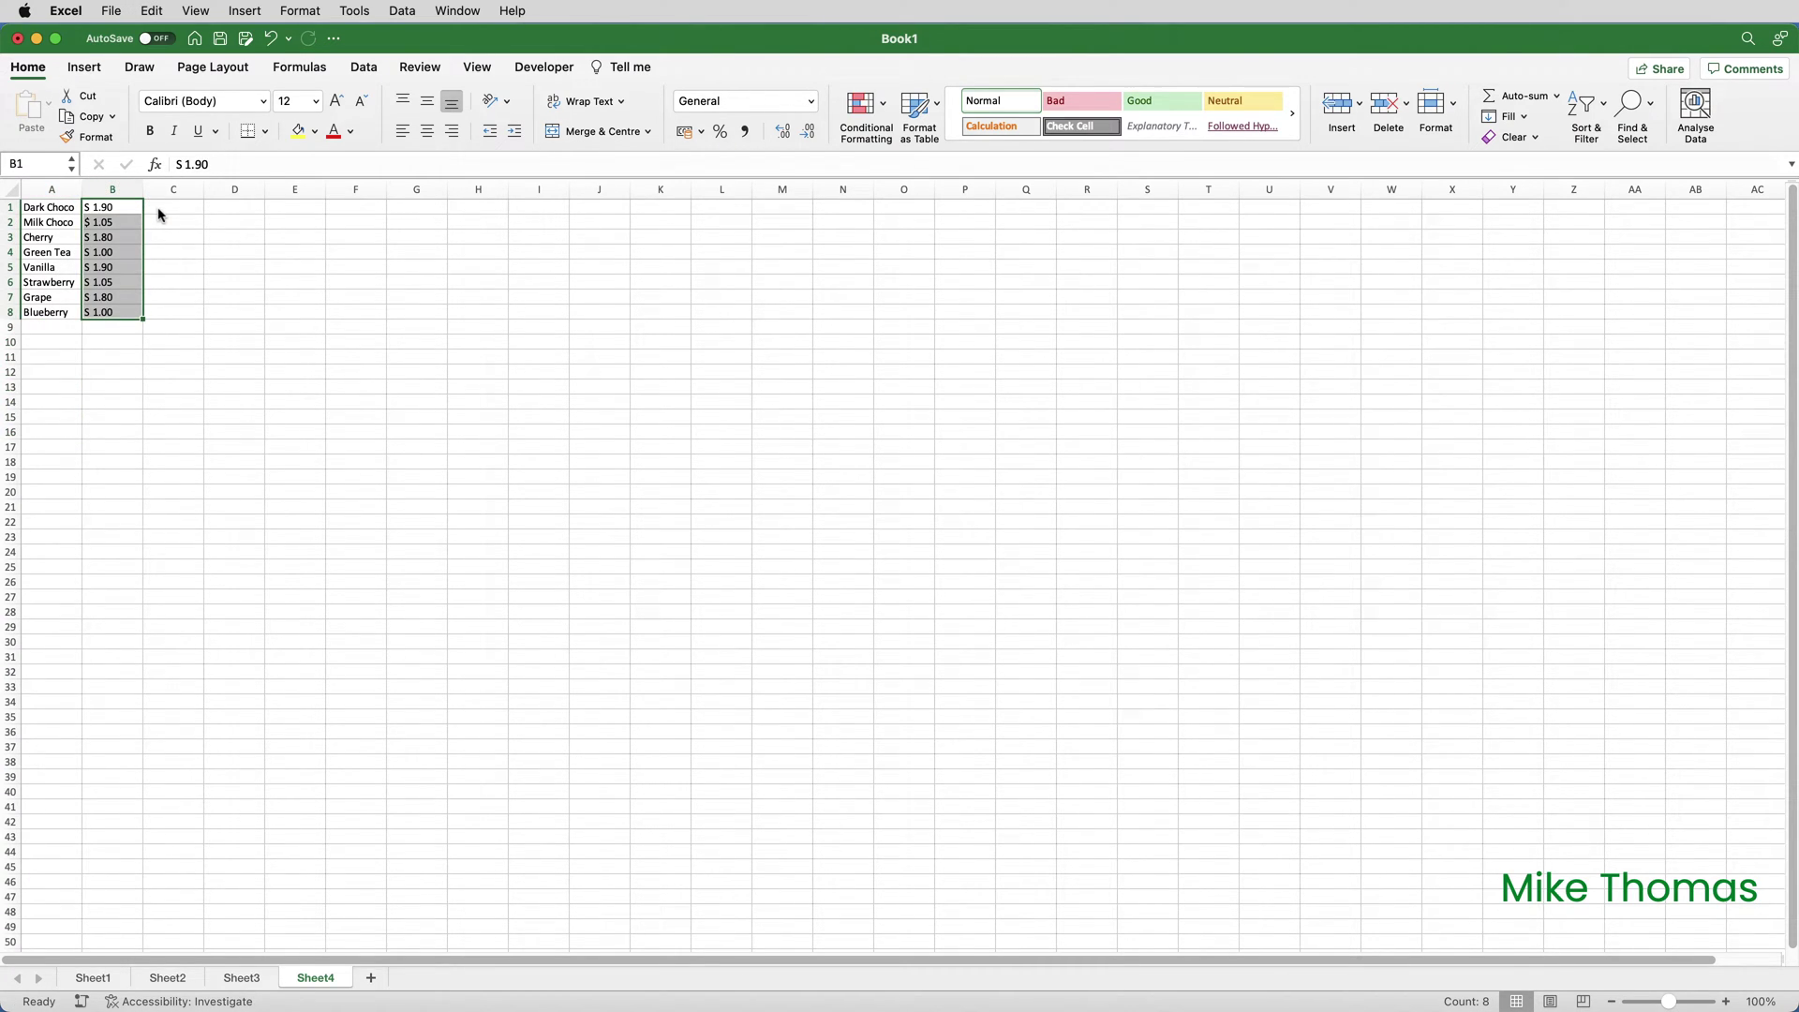